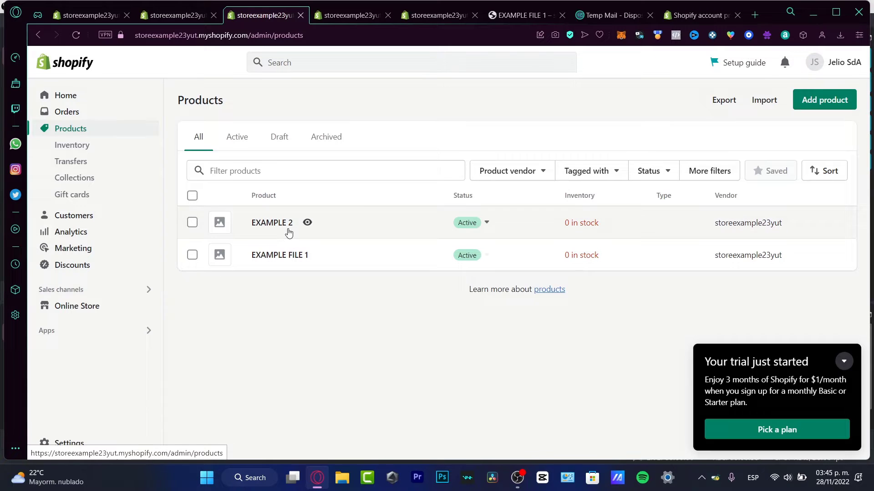
Start a new product titled EXAMPLE 2 with the description EXAMPLE 2.
left_click(832, 106)
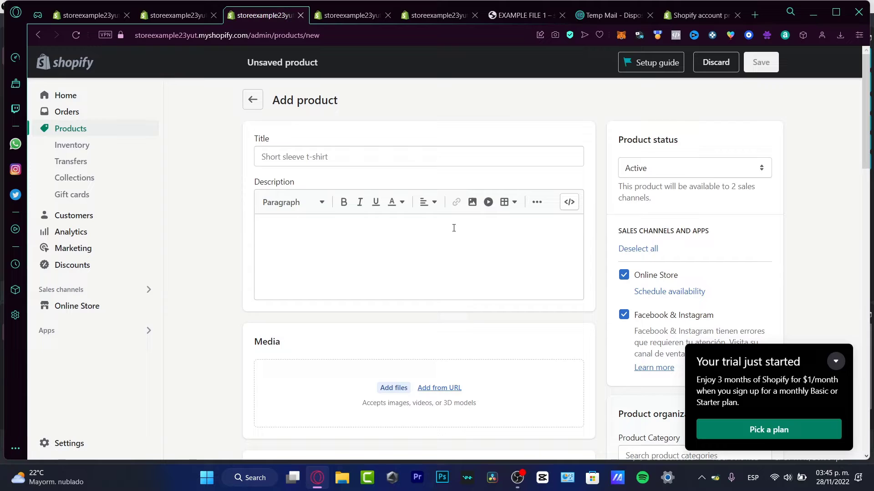
left_click(363, 163)
type("Exa")
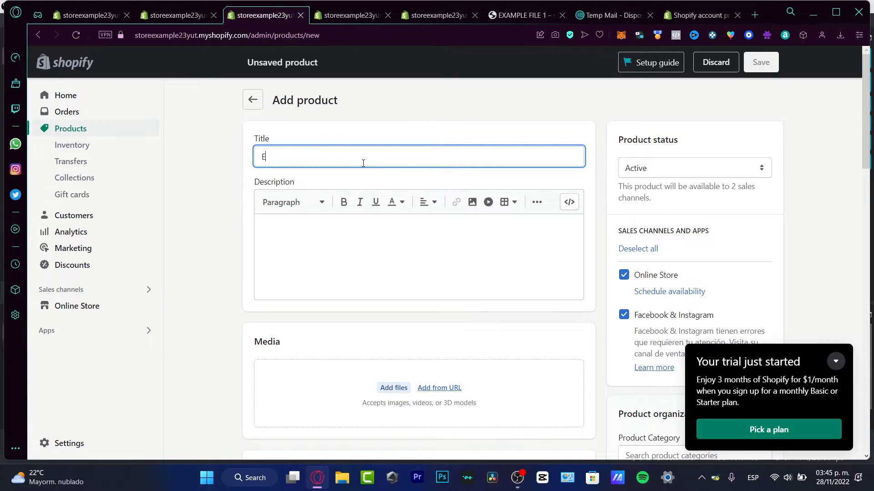
key("BackSpace")
key("BackSpace")
key("BackSpace")
type("X")
key("BackSpace")
type("EXAMPLE 2")
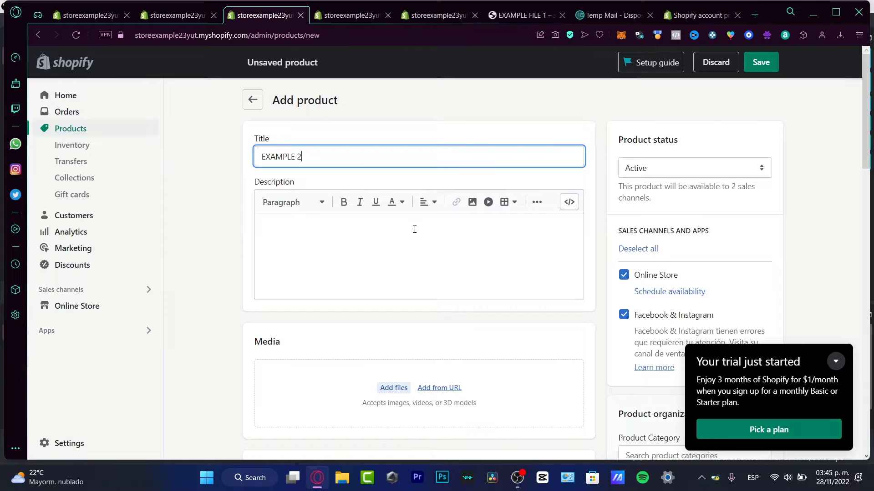
left_click(414, 229)
type("EXA")
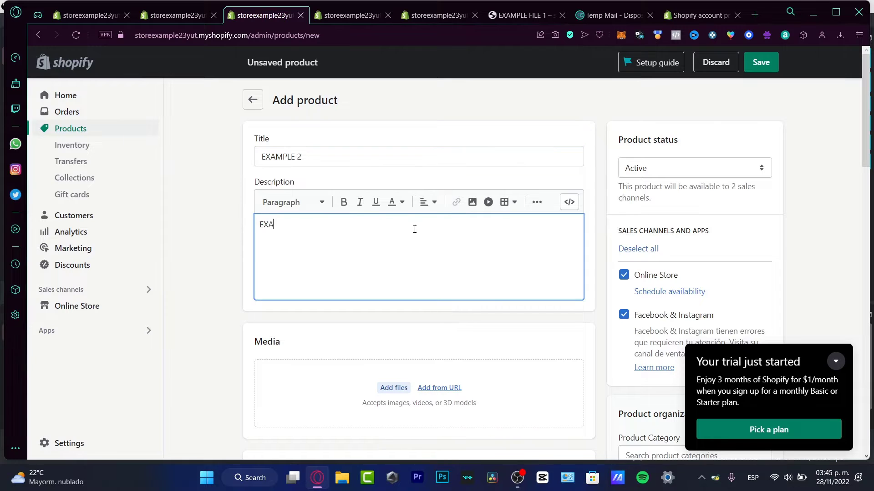
type("MPLE 2")
Enter 1 as the price, compare-at price and cost per item.
scroll(305, 243, "down", 8)
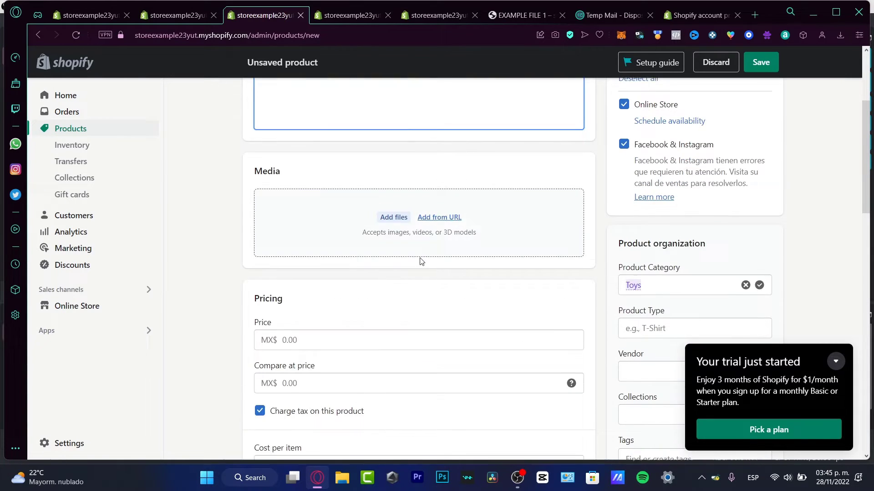
left_click(322, 173)
type("1")
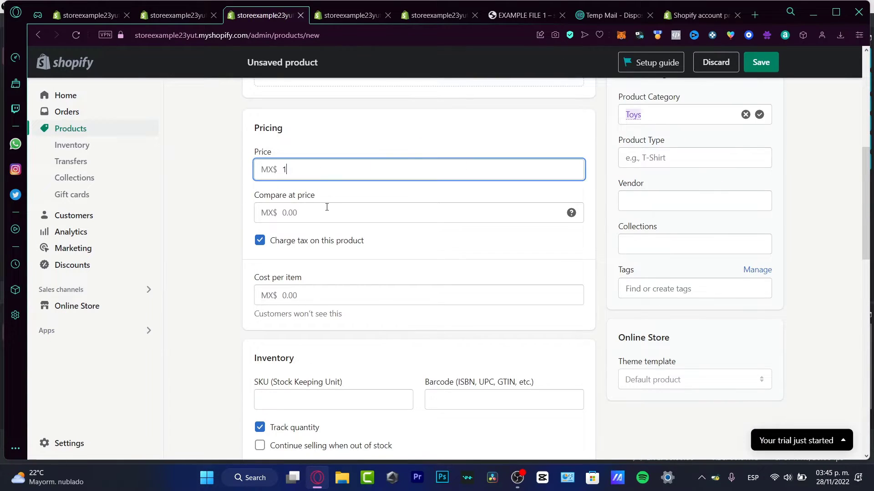
key("Tab")
type("1")
left_click(371, 296)
type("1")
Set the SKU to 1 and save the new product.
scroll(569, 221, "down", 4)
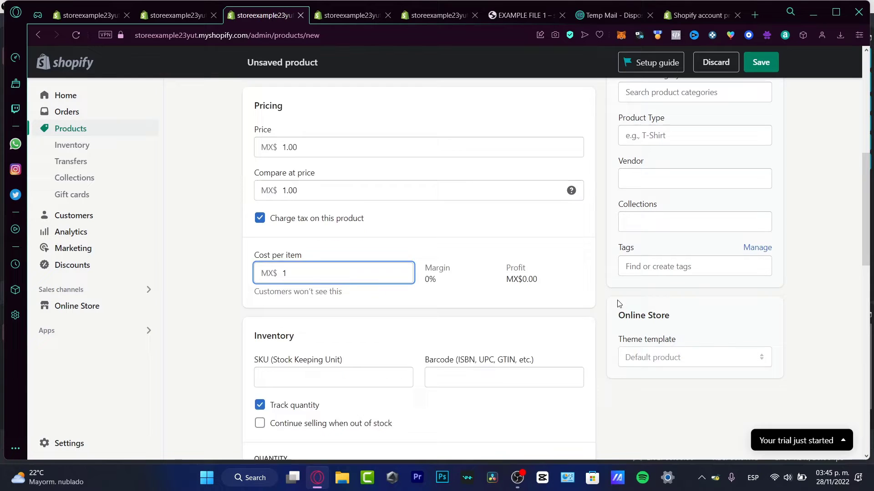
left_click(403, 233)
type("1")
left_click(530, 230)
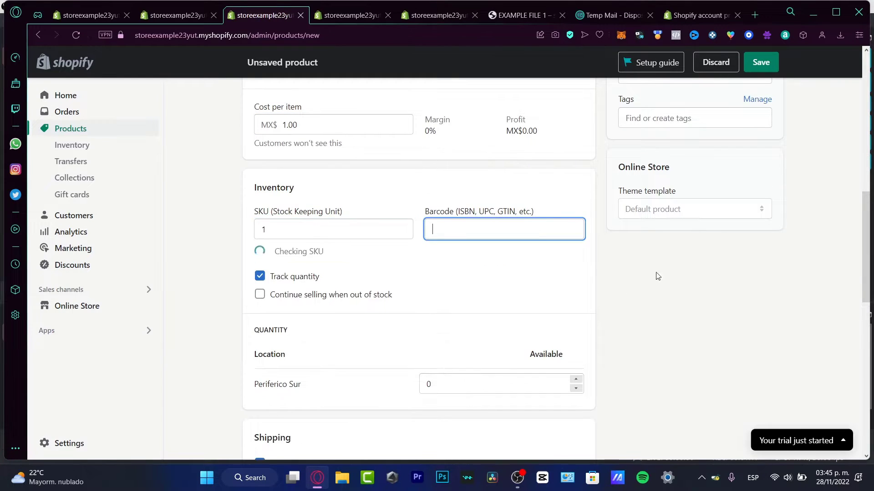
left_click(772, 66)
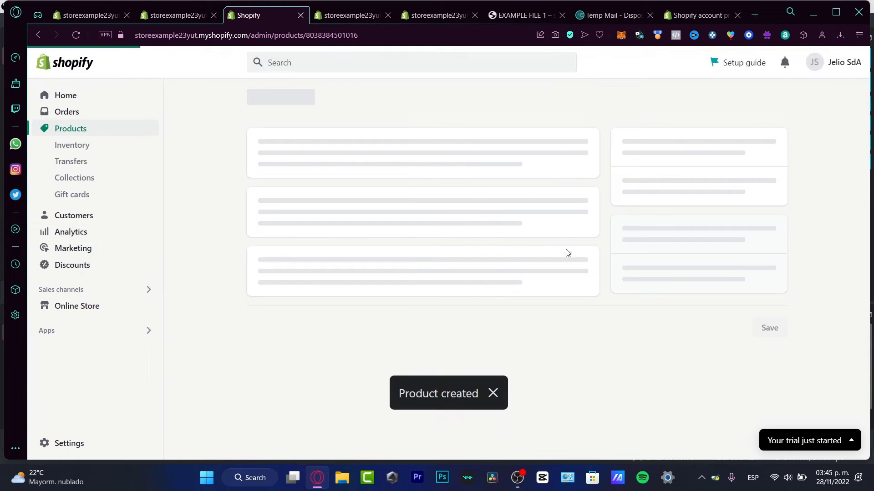
Rename the first EXAMPLE 2 product to EXAMPLE 3, save it, and return to Products.
left_click(253, 100)
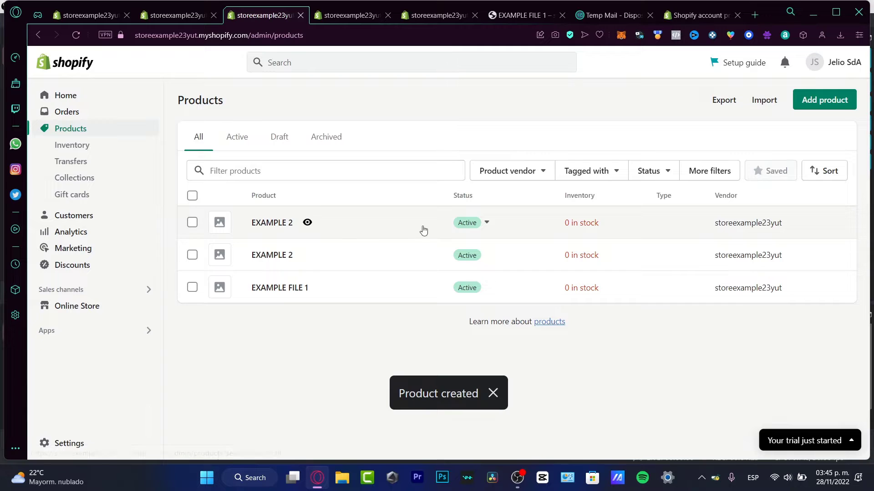
left_click(343, 225)
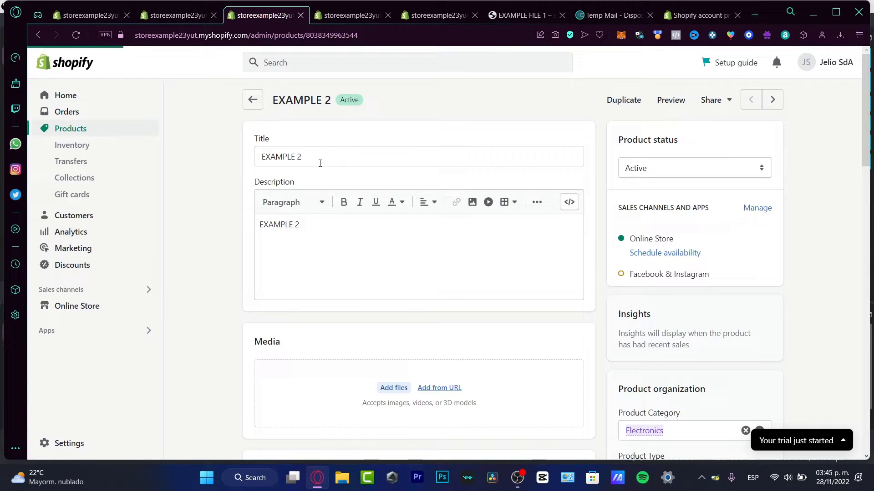
left_click(317, 150)
key("BackSpace")
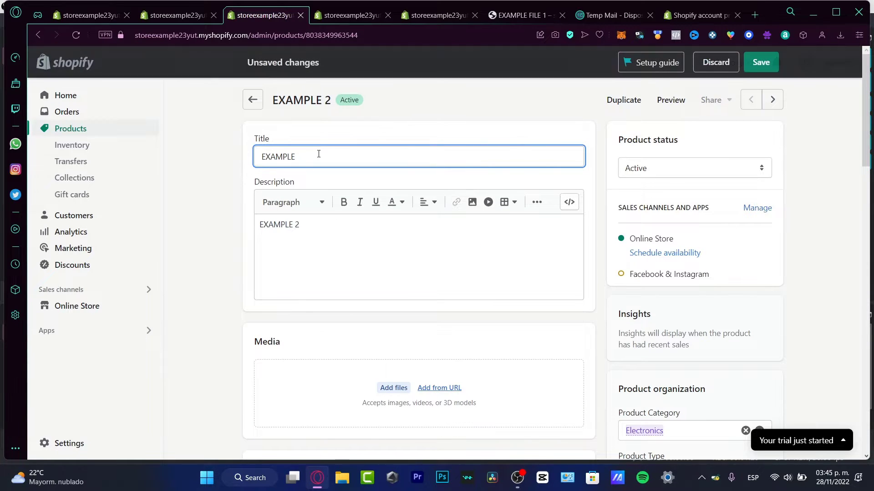
type("3")
left_click(766, 62)
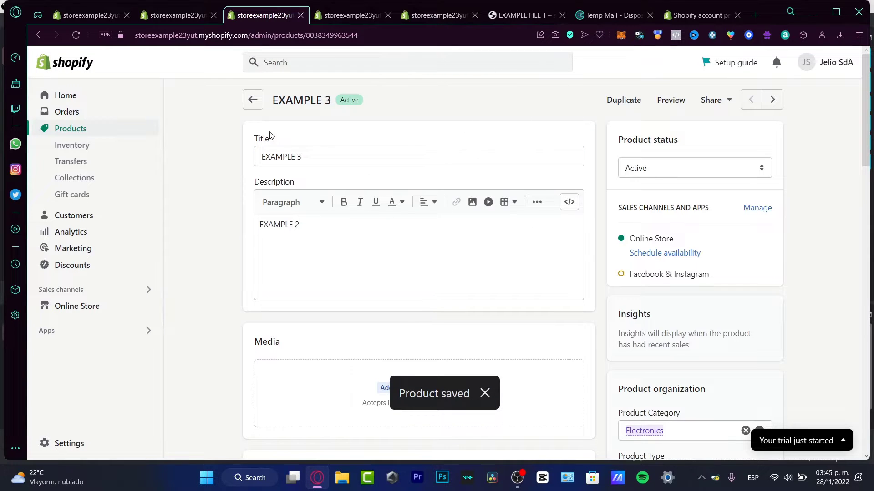
left_click(252, 101)
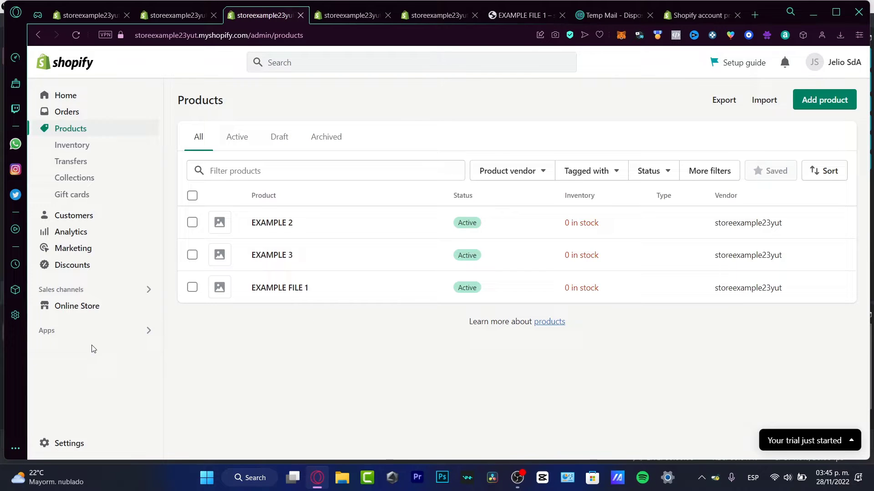
Go from Apps and sales channel settings to the App Store and search 'SLIDE'.
left_click(64, 331)
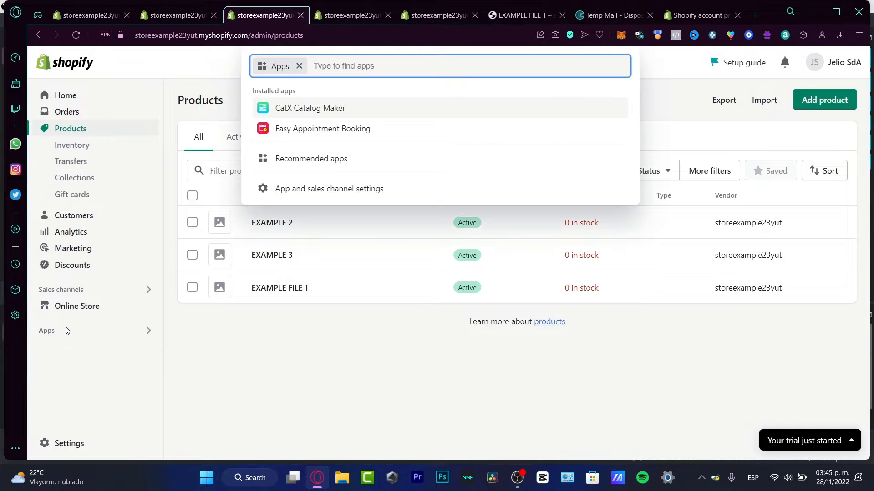
left_click(347, 195)
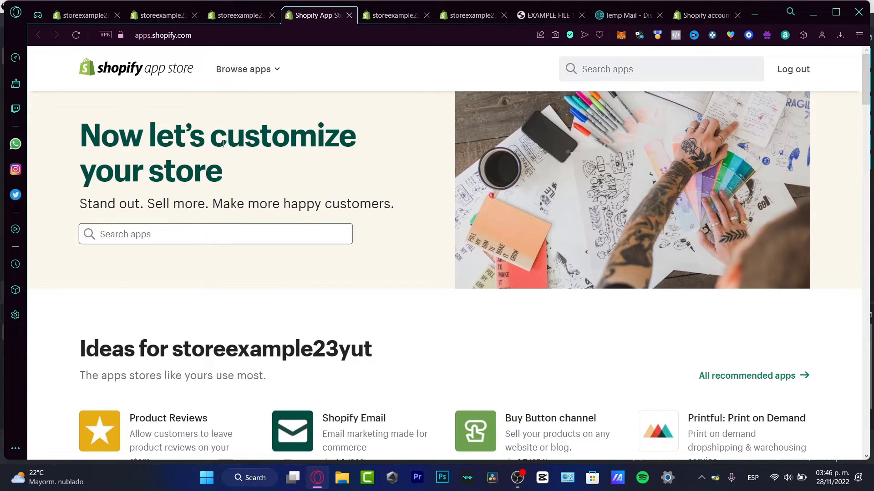
scroll(223, 143, "down", 3)
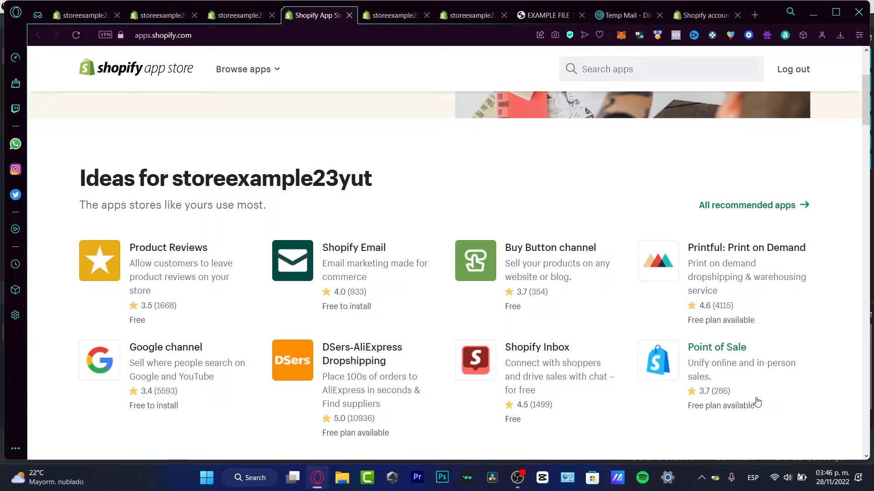
scroll(514, 357, "up", 3)
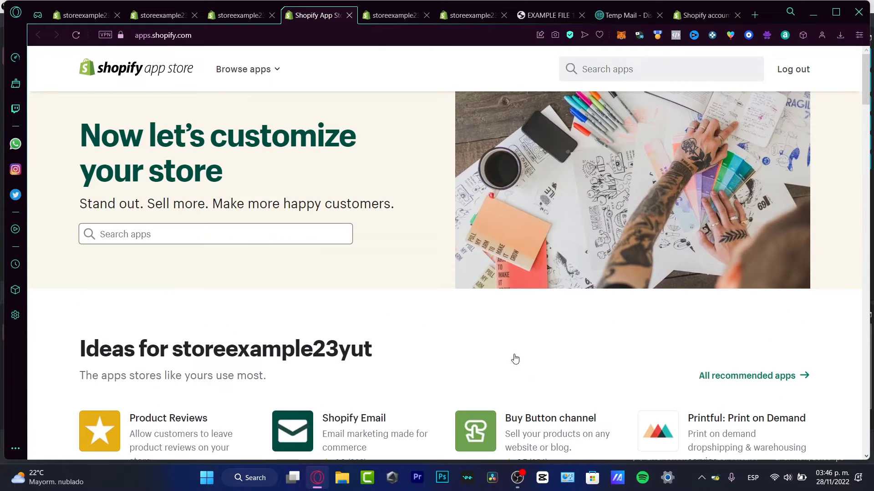
left_click(614, 73)
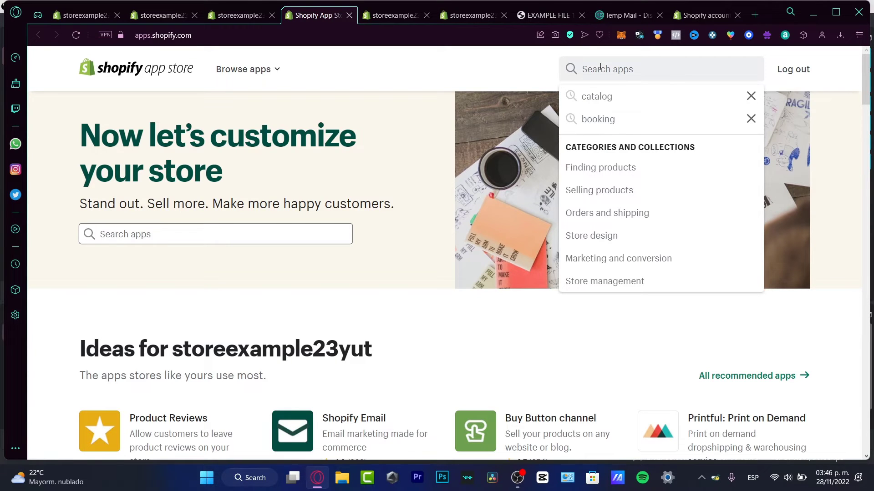
type("SLIDE")
Run the slideshow search and open the GG Product Page Slider&Gallery listing.
left_click(596, 119)
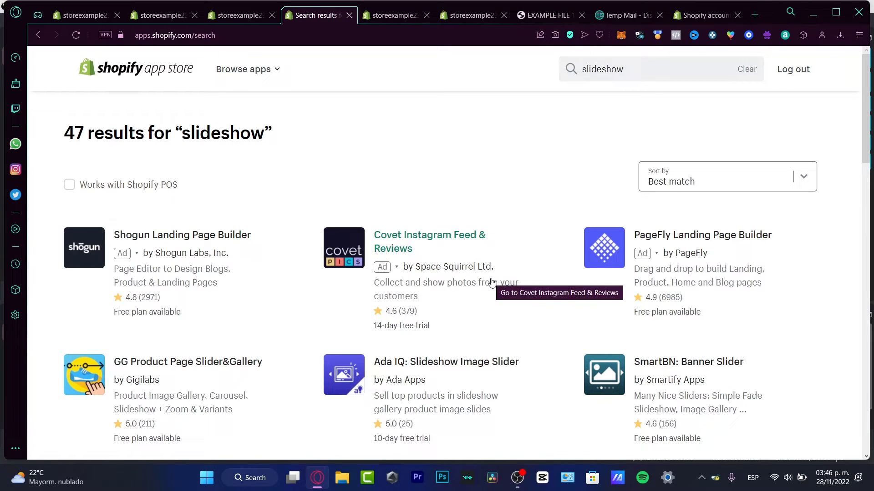
scroll(492, 283, "down", 3)
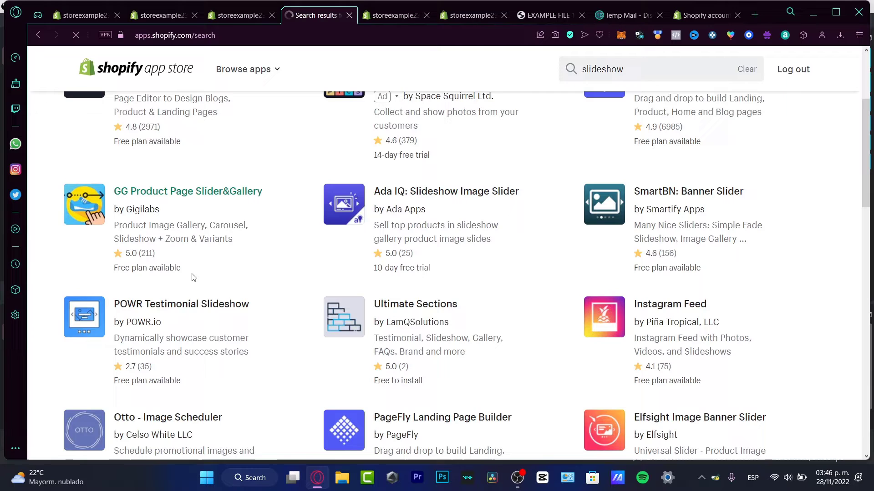
left_click(191, 279)
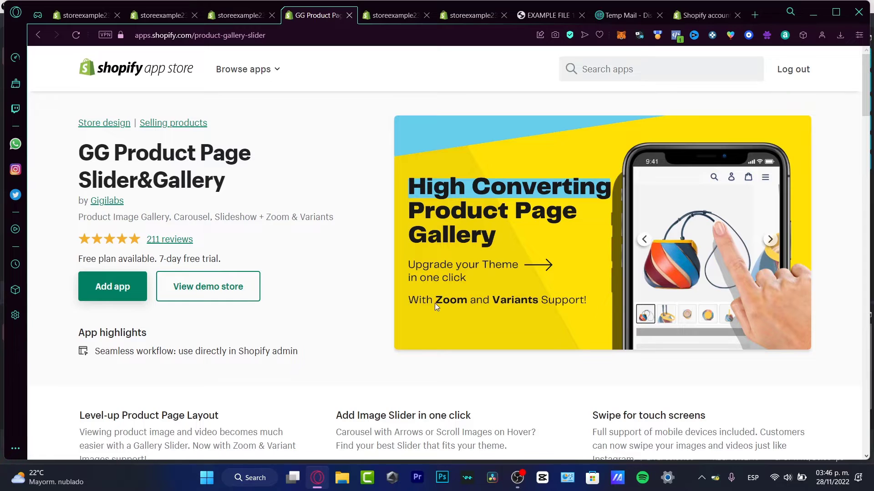
Add and install GG Product Page Slider&Gallery, then collapse the trial offer popup.
left_click(111, 288)
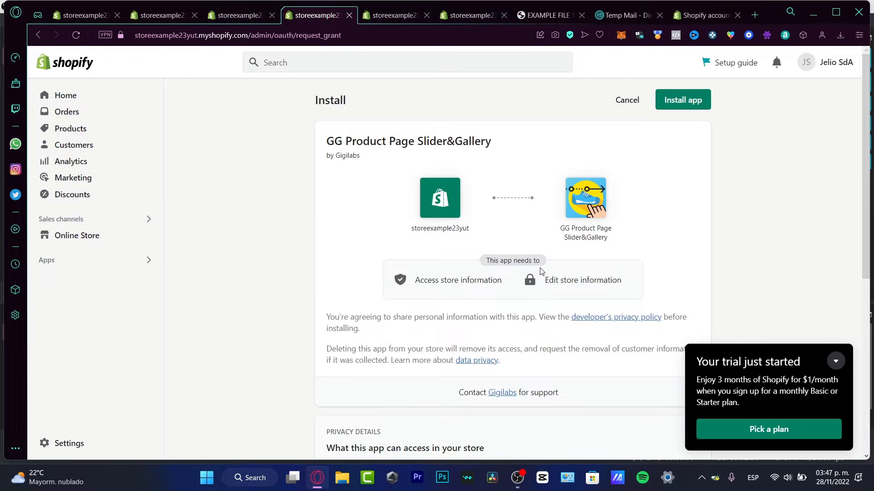
left_click(695, 99)
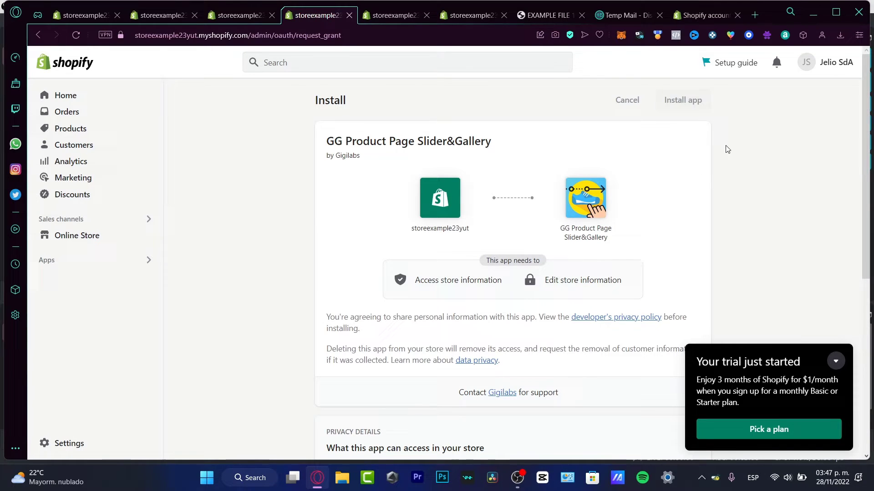
left_click(844, 362)
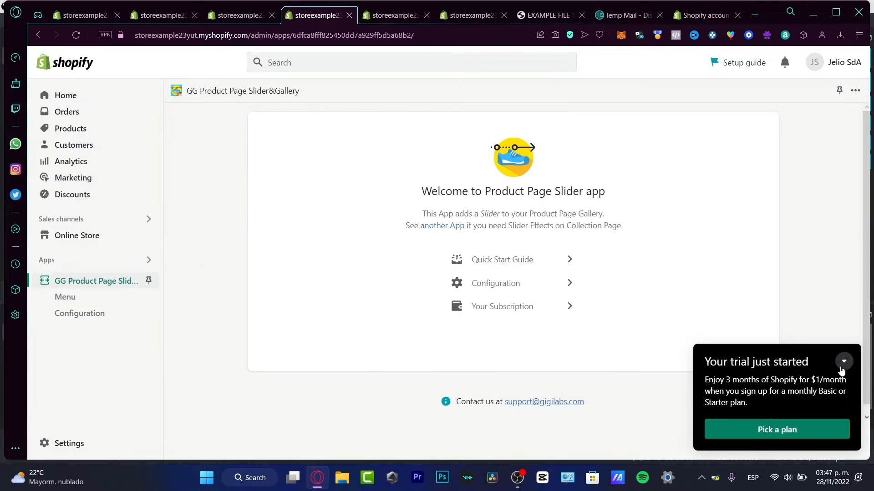
From the slider app's menu page, check theme support and open Configuration.
left_click(843, 362)
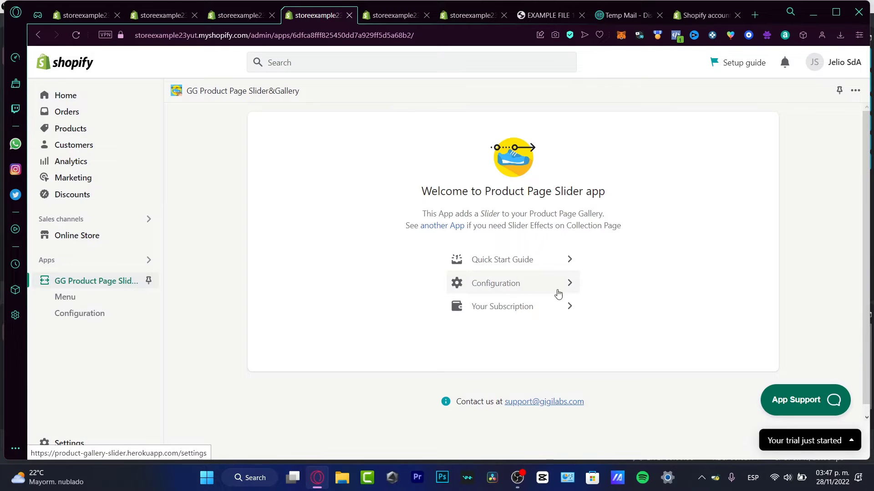
left_click(80, 301)
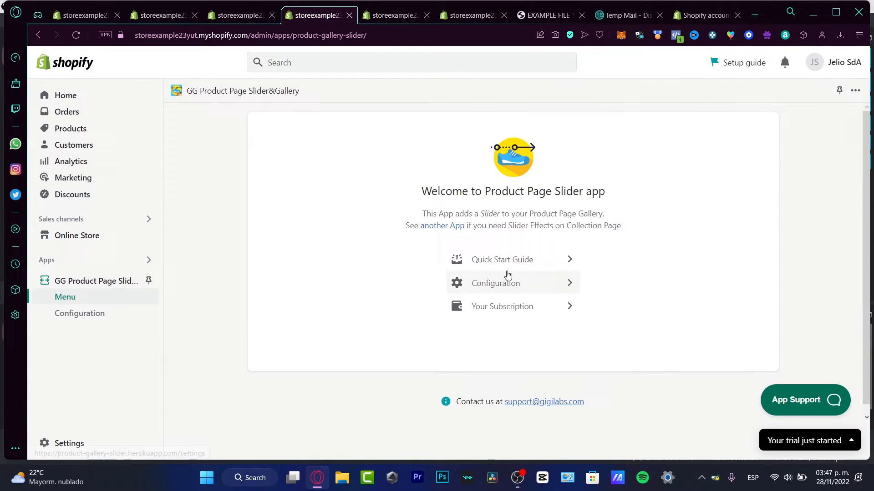
left_click(519, 260)
scroll(472, 338, "down", 3)
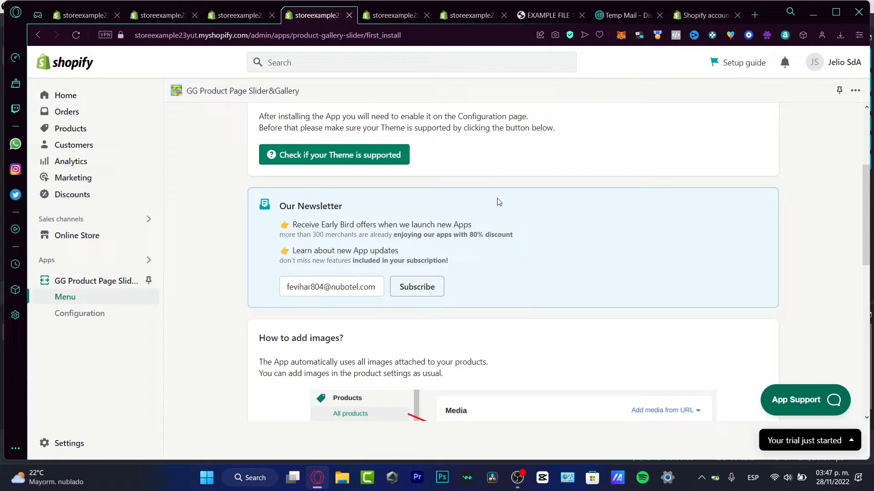
left_click(395, 156)
left_click(376, 197)
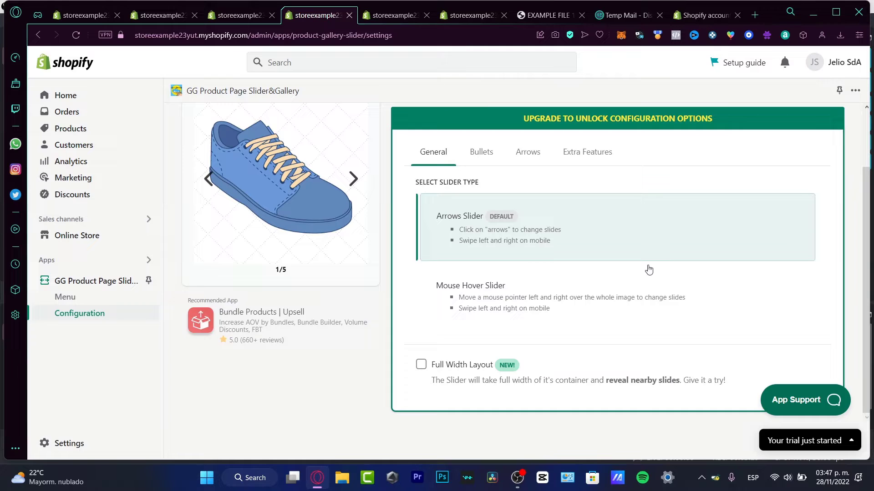
Cycle through several slides of the demo slider preview.
scroll(638, 278, "up", 2)
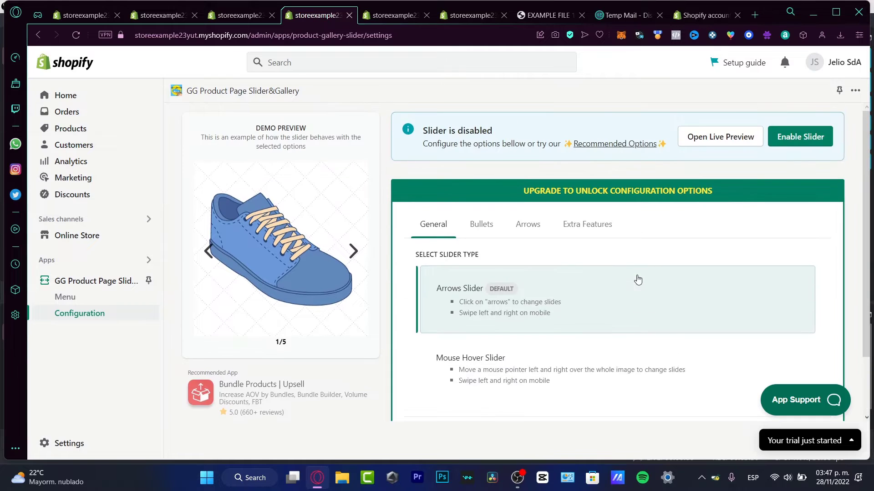
left_click(354, 252)
left_click(354, 251)
left_click(354, 252)
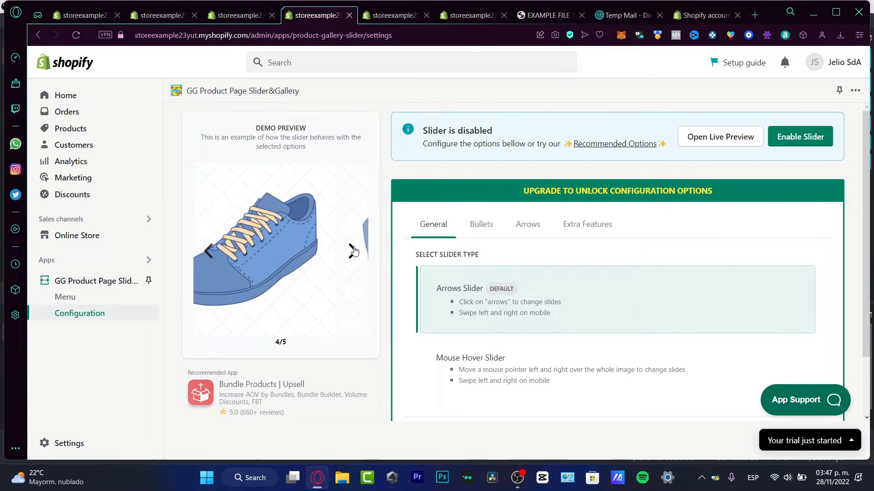
left_click(354, 251)
left_click(354, 251)
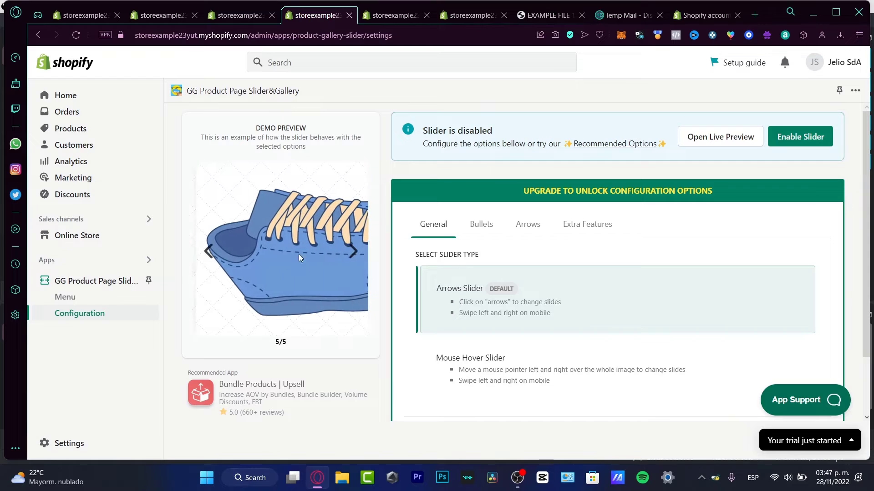
left_click(350, 255)
left_click(348, 258)
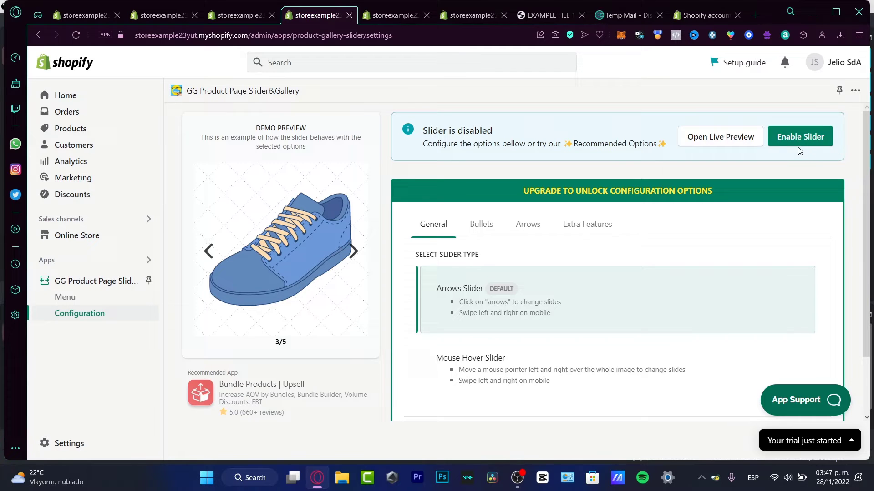
Generate the live preview link and browse the storefront it opens in a new tab.
left_click(701, 137)
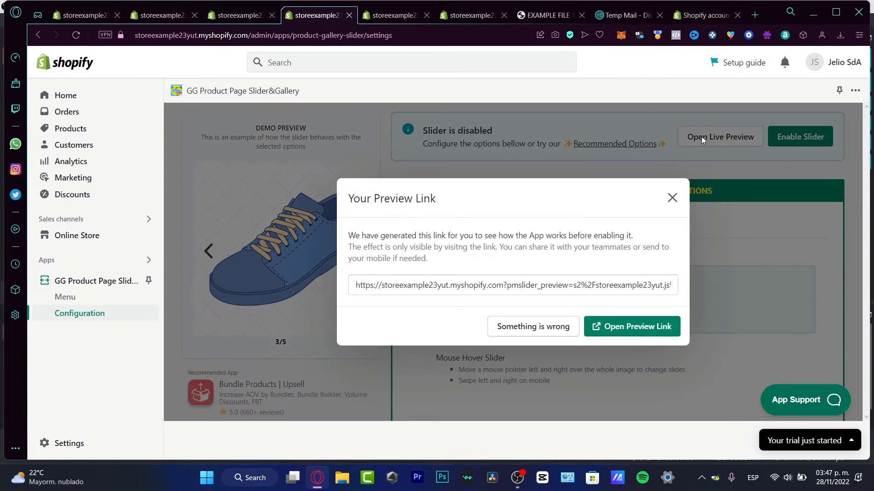
left_click(587, 326)
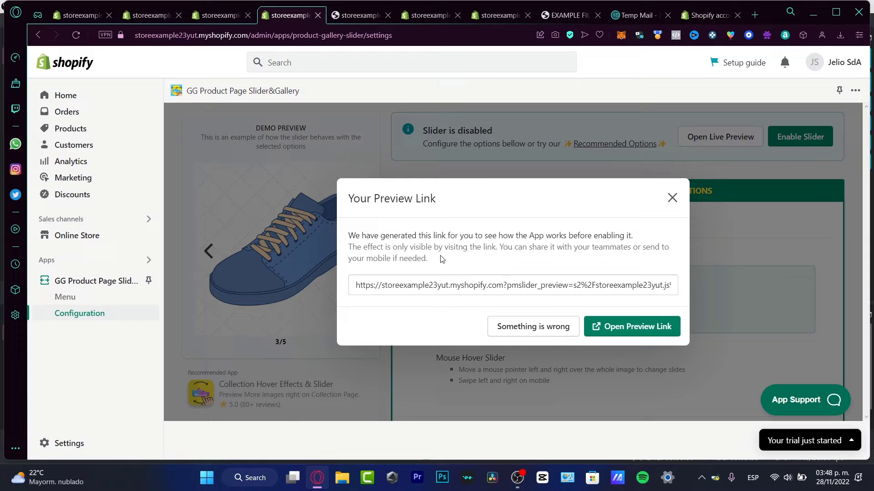
left_click(353, 17)
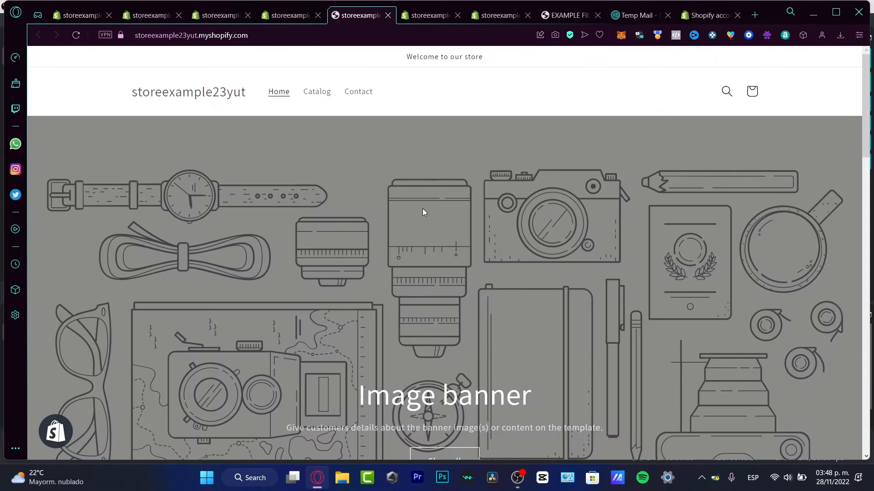
scroll(422, 212, "down", 10)
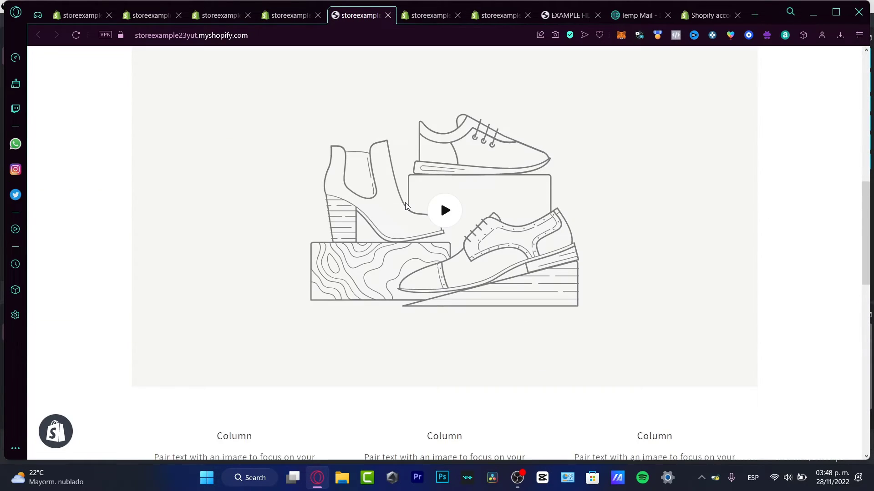
scroll(407, 206, "down", 12)
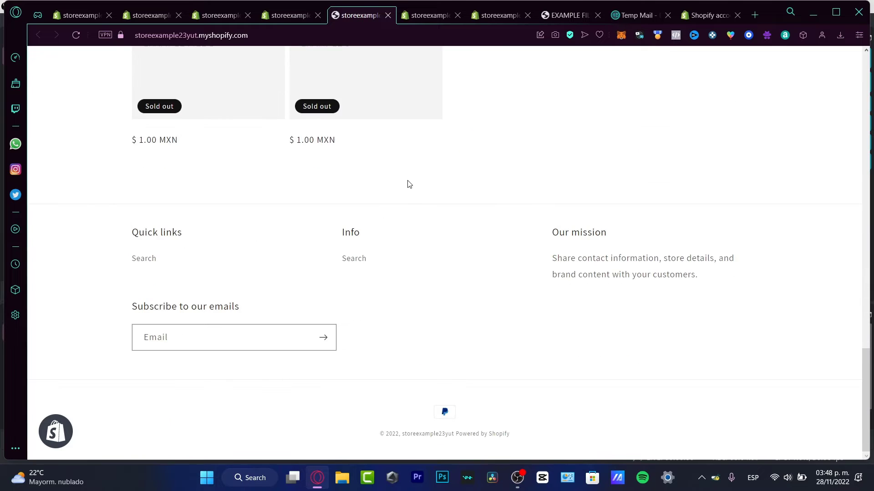
scroll(415, 194, "up", 20)
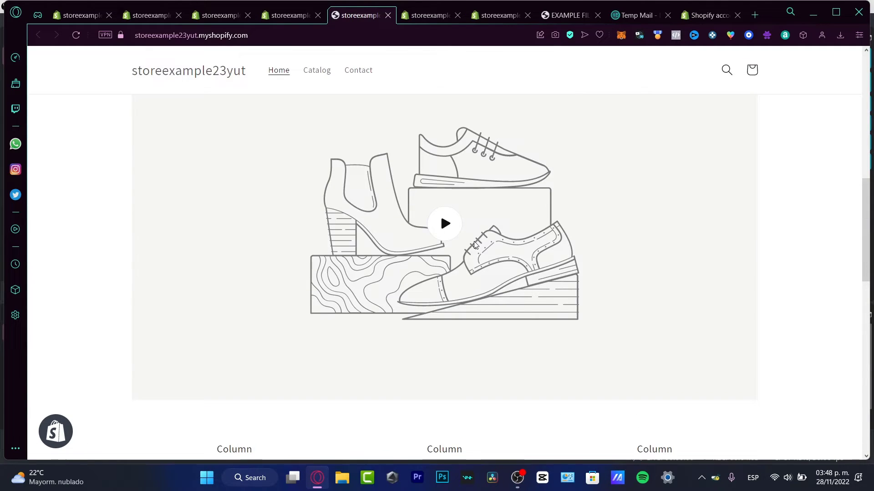
scroll(474, 243, "up", 3)
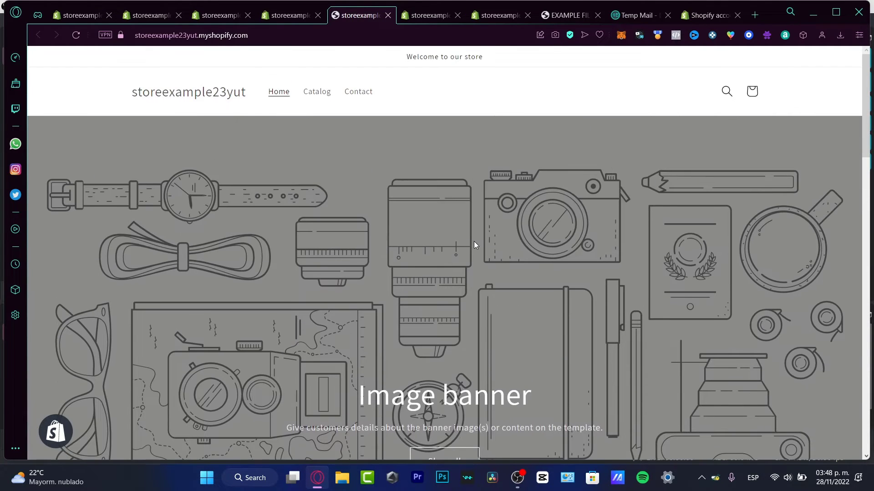
Set the slider bullets to Thumbs Large with the pink and grey colour preset.
left_click(286, 19)
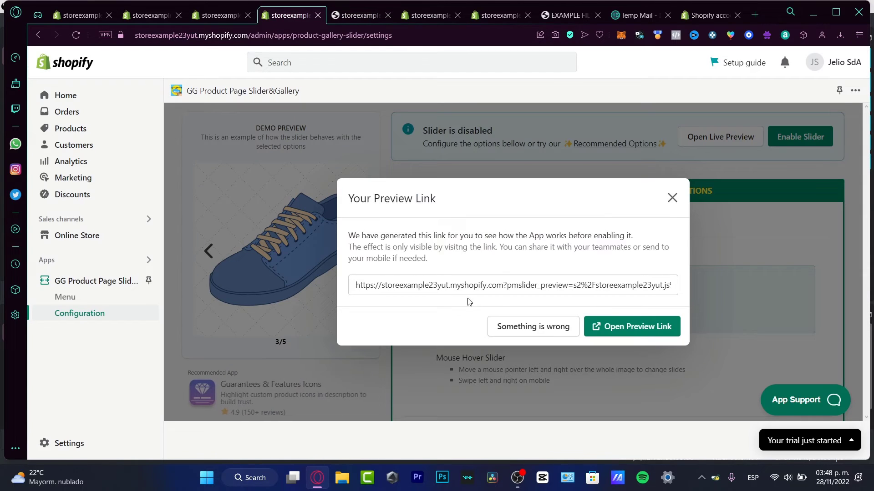
left_click(672, 198)
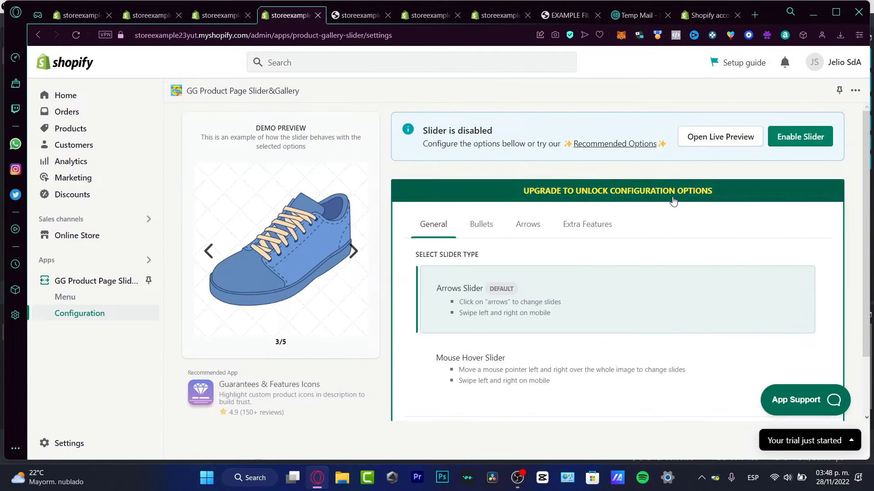
scroll(674, 240, "down", 2)
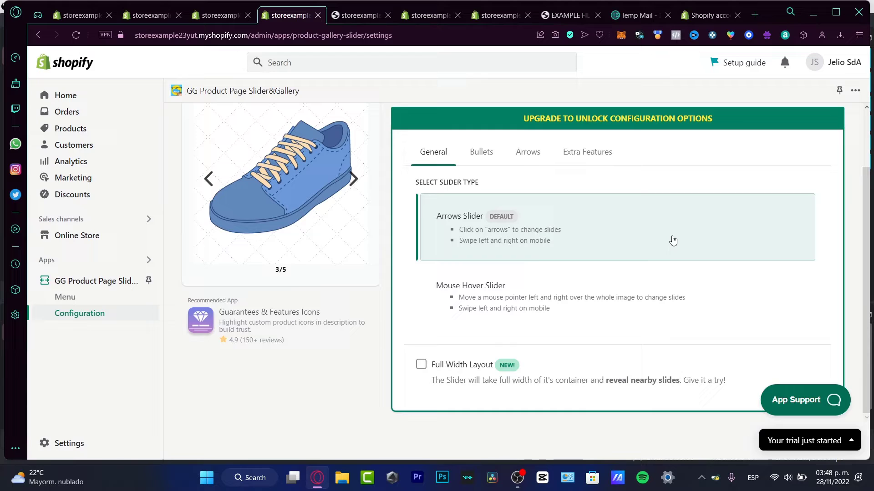
left_click(495, 168)
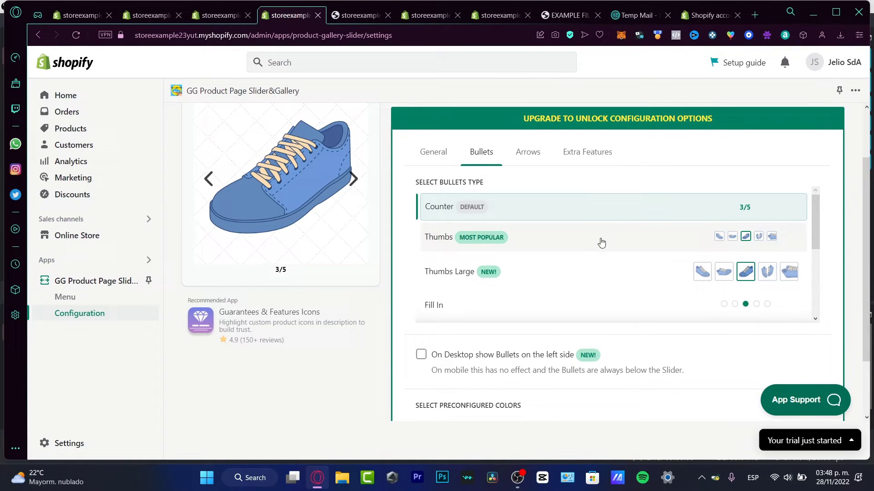
left_click(573, 268)
scroll(569, 267, "down", 1)
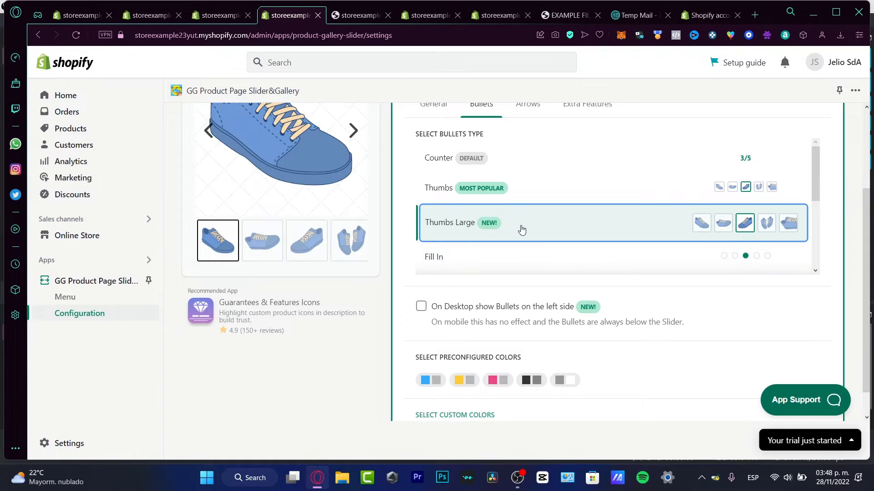
left_click(498, 381)
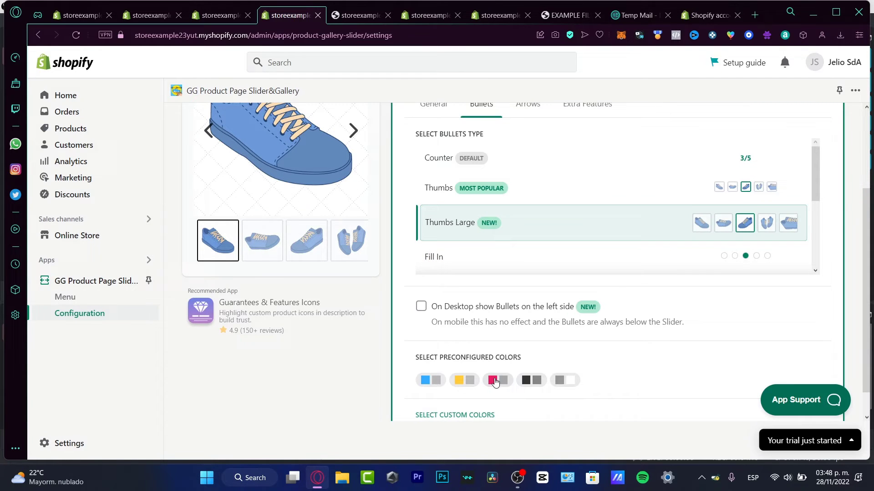
scroll(501, 380, "down", 1)
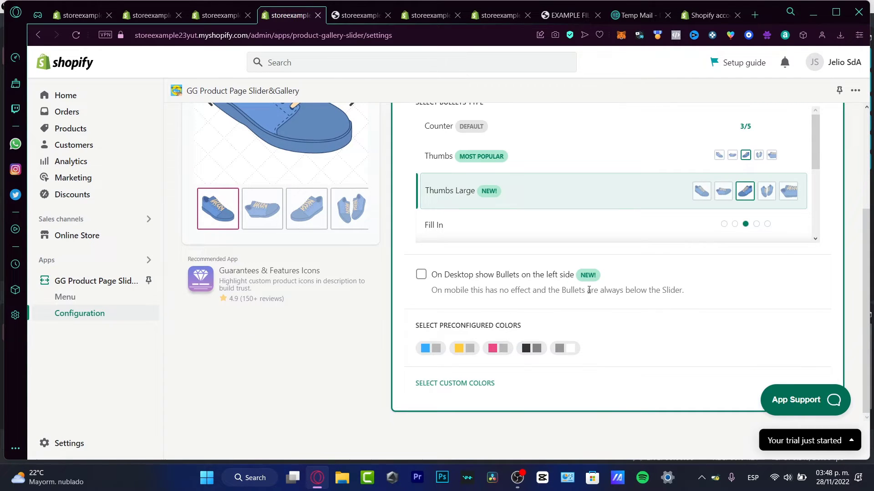
scroll(634, 341, "up", 3)
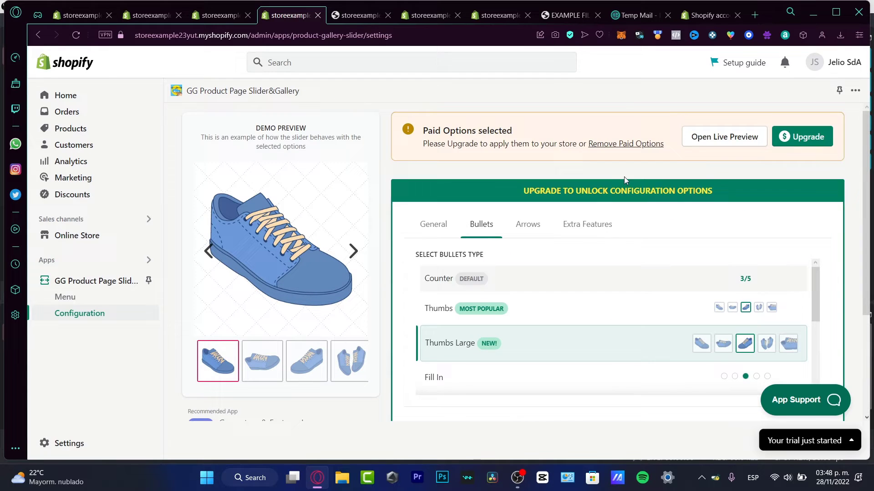
Look through the Arrows and Extra tabs, then view and dismiss the upgrade offer.
left_click(549, 226)
left_click(585, 226)
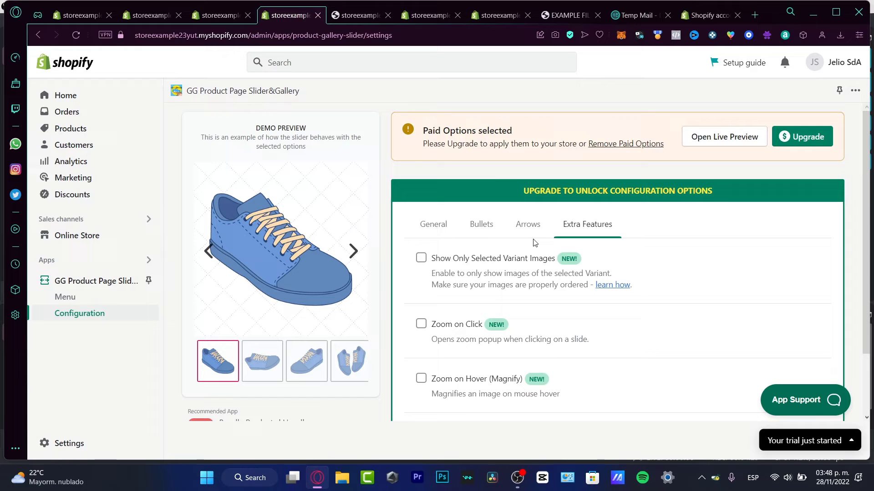
left_click(485, 227)
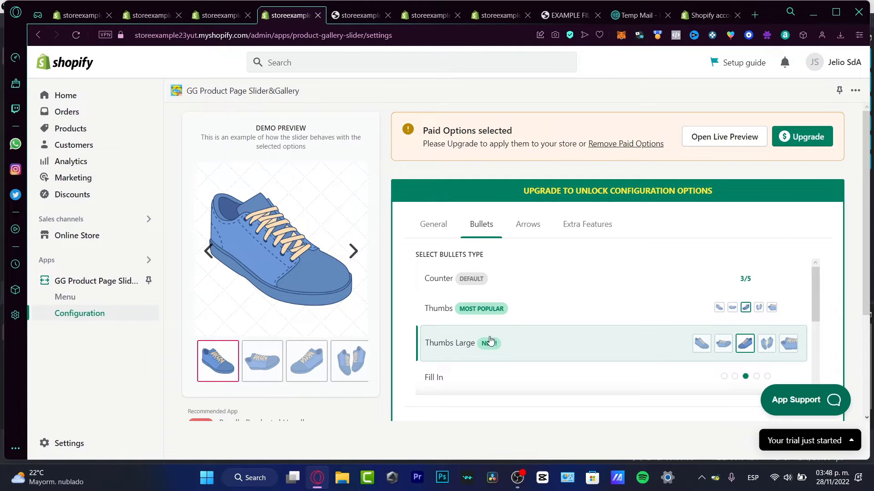
left_click_drag(521, 192, 701, 202)
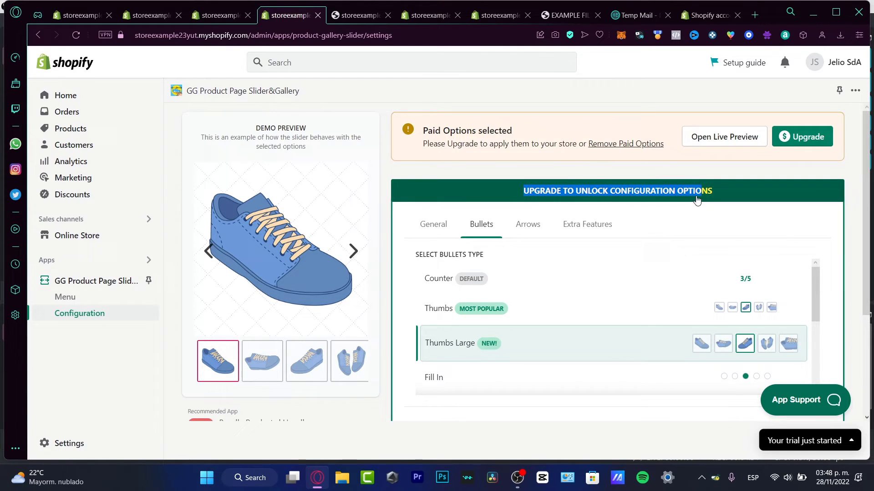
left_click(697, 200)
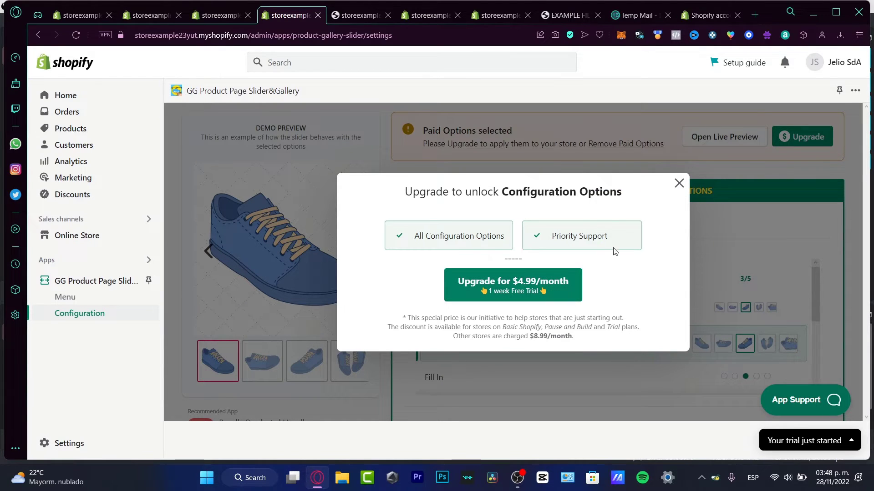
left_click(678, 183)
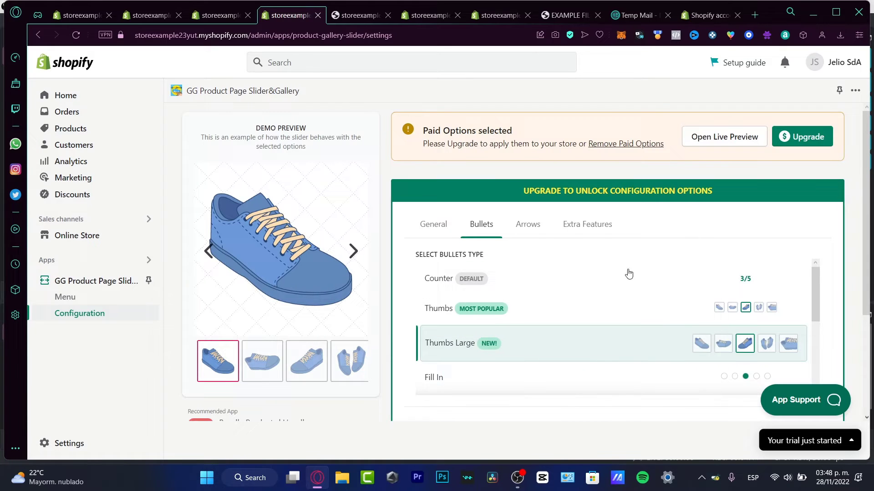
scroll(578, 277, "down", 6)
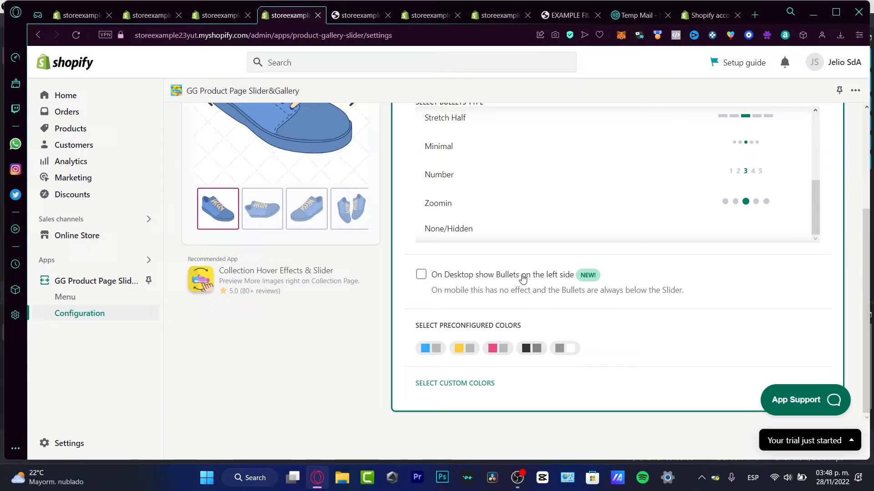
scroll(523, 280, "up", 5)
Make the slider change slides on mouse hover, then go to Online Store Themes.
left_click(434, 225)
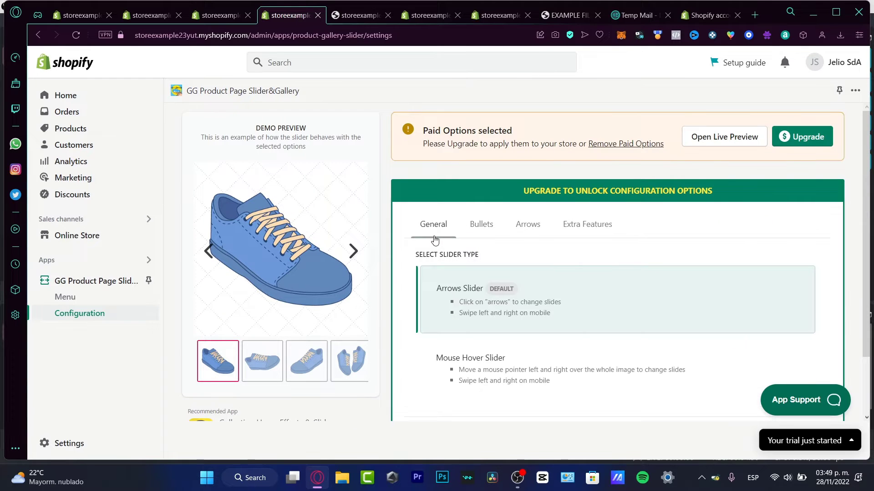
scroll(575, 318, "down", 2)
left_click(556, 299)
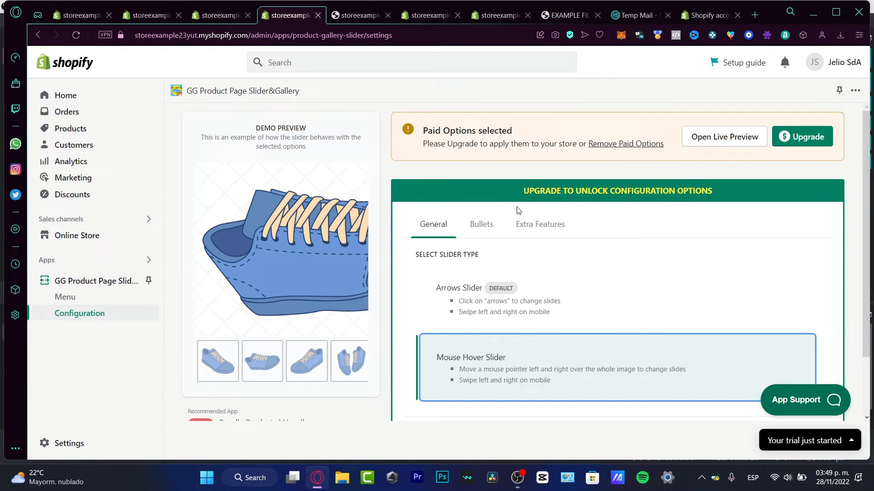
left_click(77, 240)
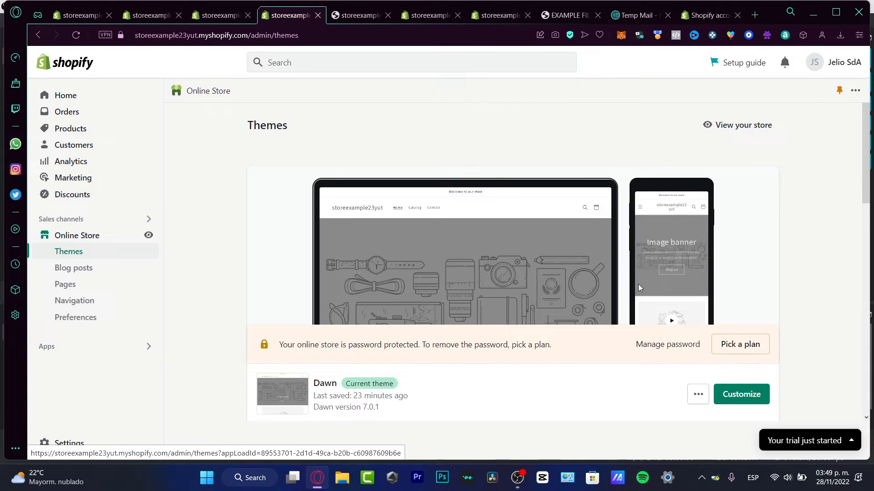
Customize the Dawn theme and switch the editor preview to the Catalog collection page.
scroll(808, 264, "down", 8)
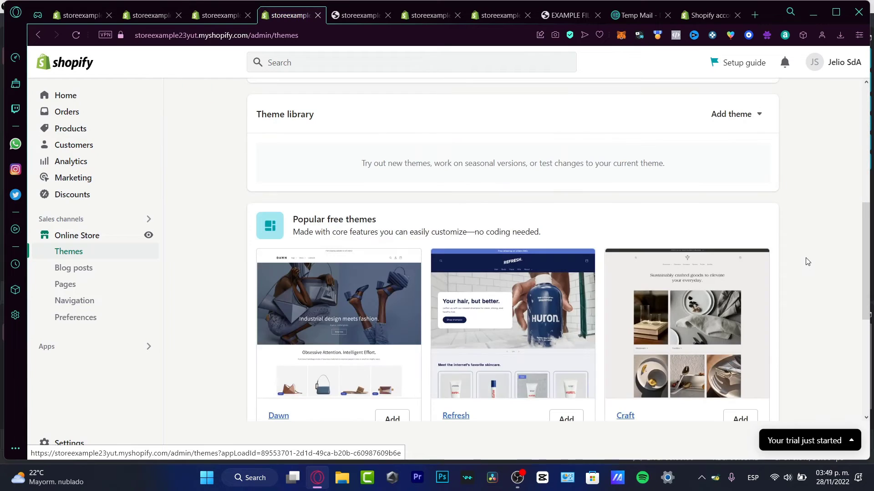
scroll(804, 261, "up", 4)
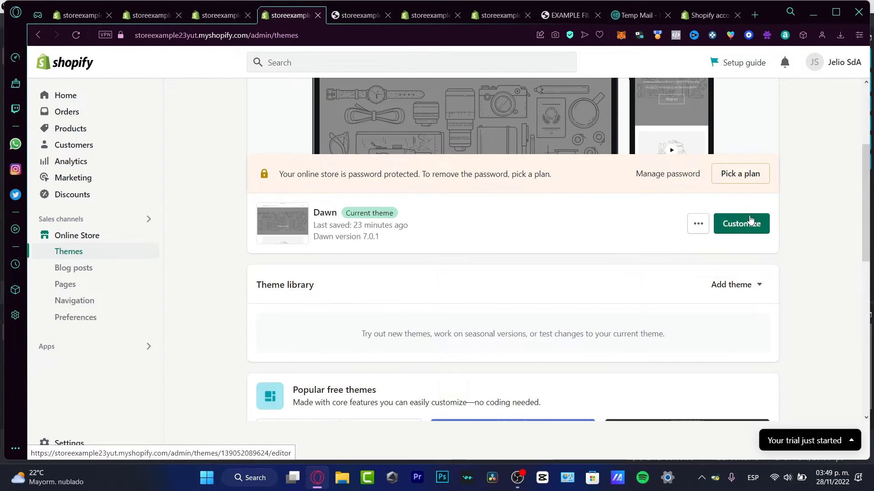
left_click(741, 223)
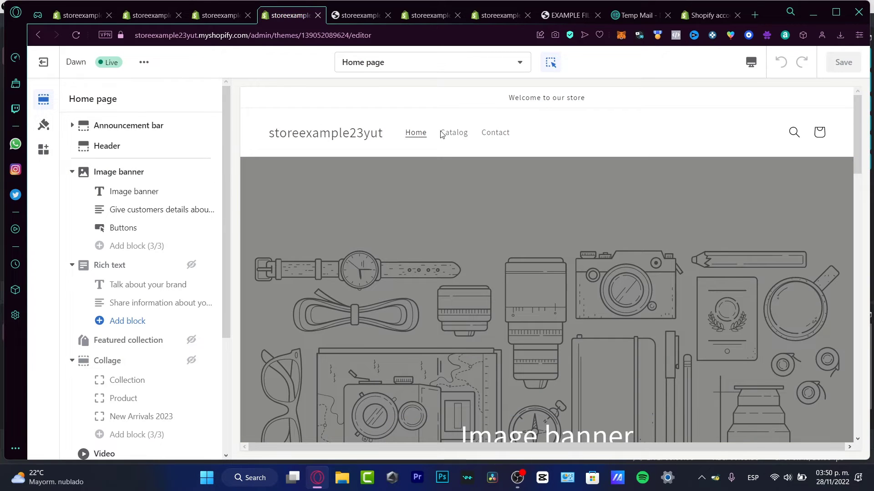
left_click(452, 138)
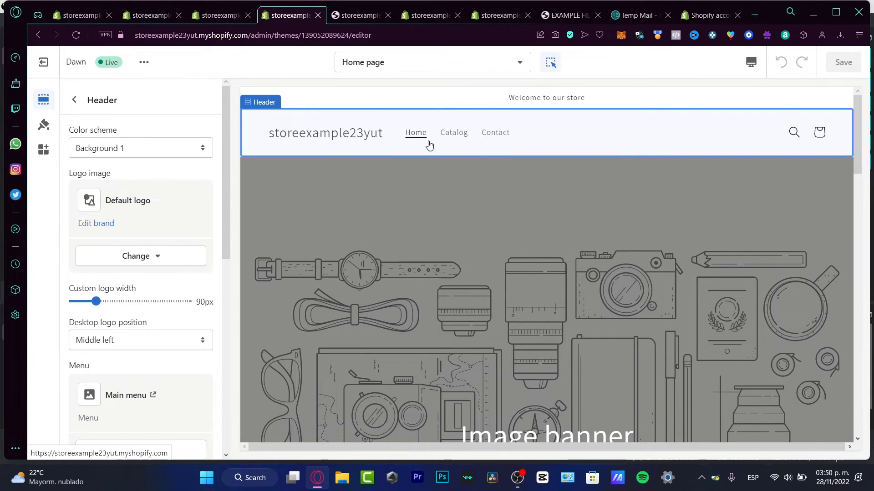
left_click(453, 136)
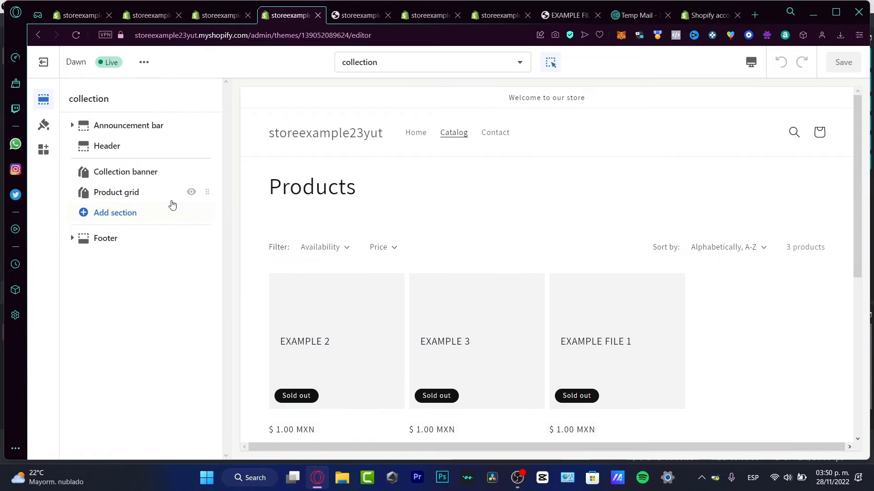
scroll(505, 302, "down", 3)
scroll(510, 306, "down", 3)
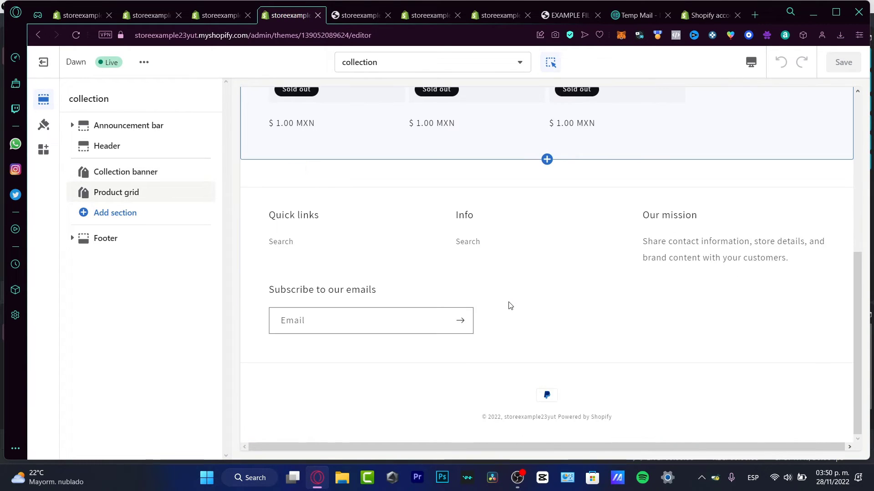
scroll(606, 269, "up", 10)
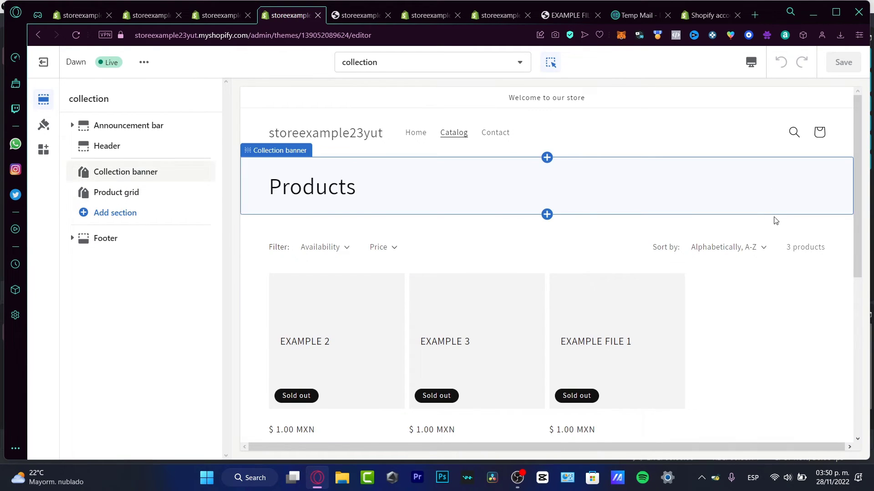
Add a Slideshow section, found by searching 'sli', to the catalog page.
left_click(107, 217)
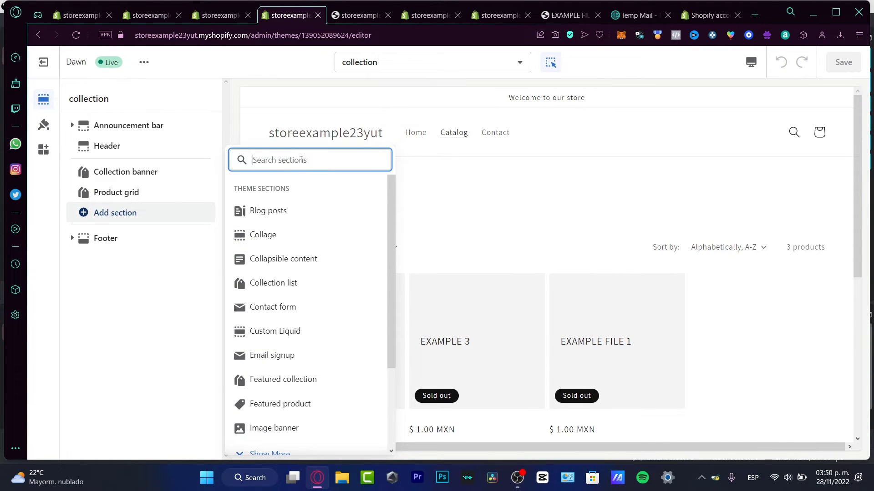
type("sli")
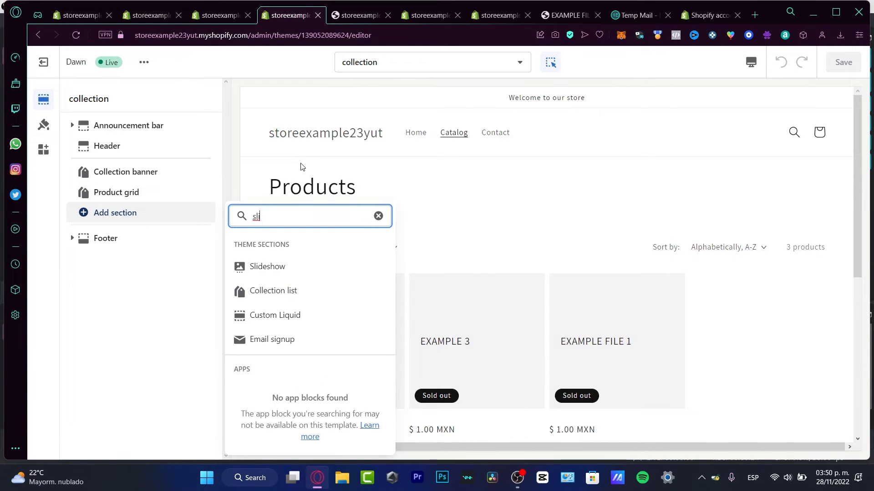
left_click(260, 270)
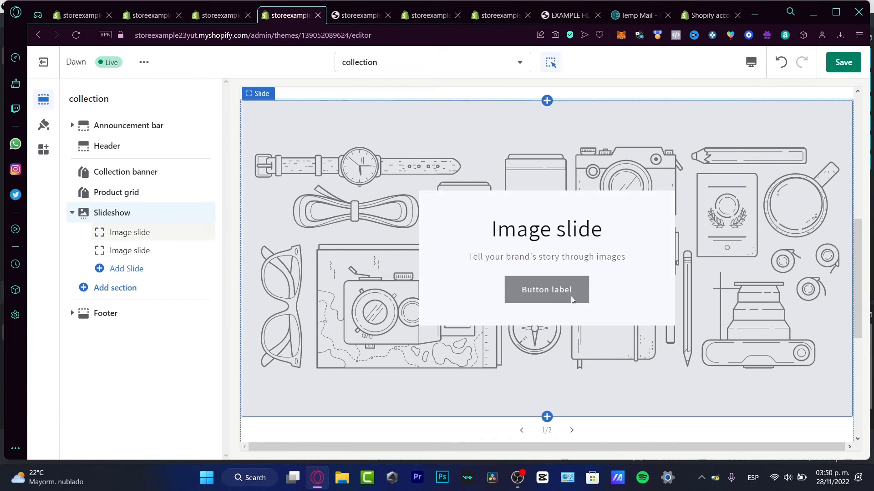
Assign the Staff Favorites jade face roller photo to the second image slide.
left_click(160, 250)
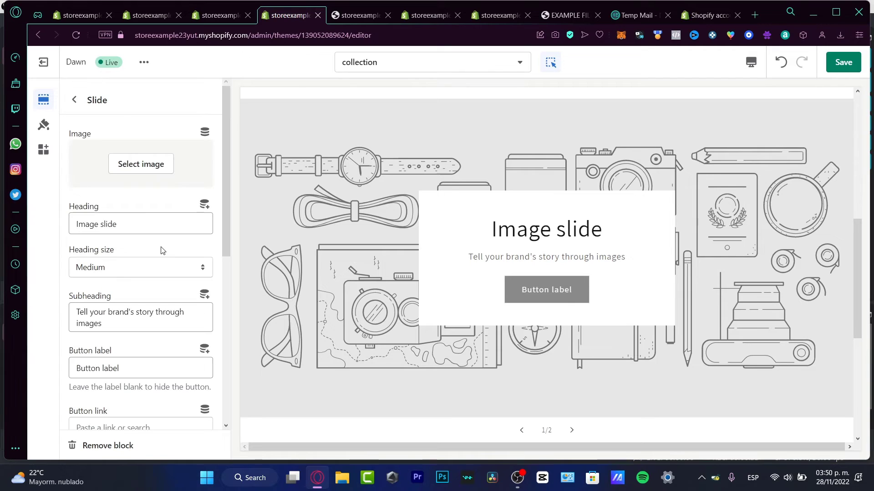
left_click(134, 159)
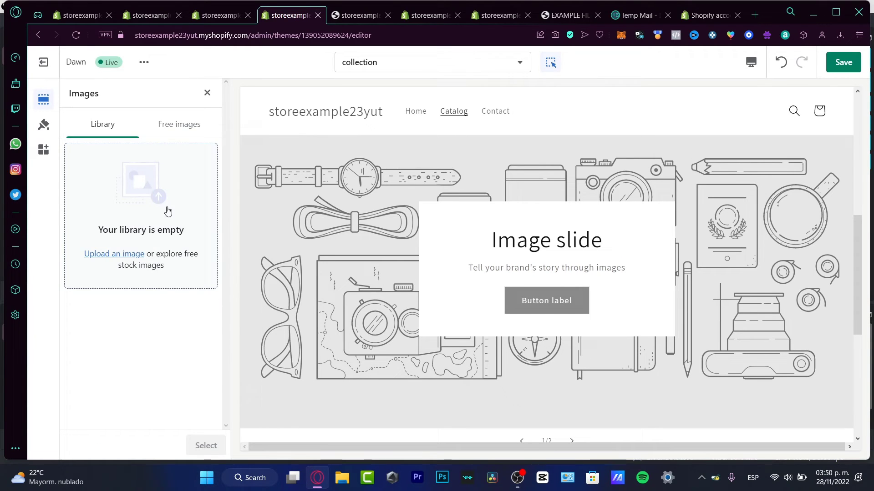
left_click(186, 135)
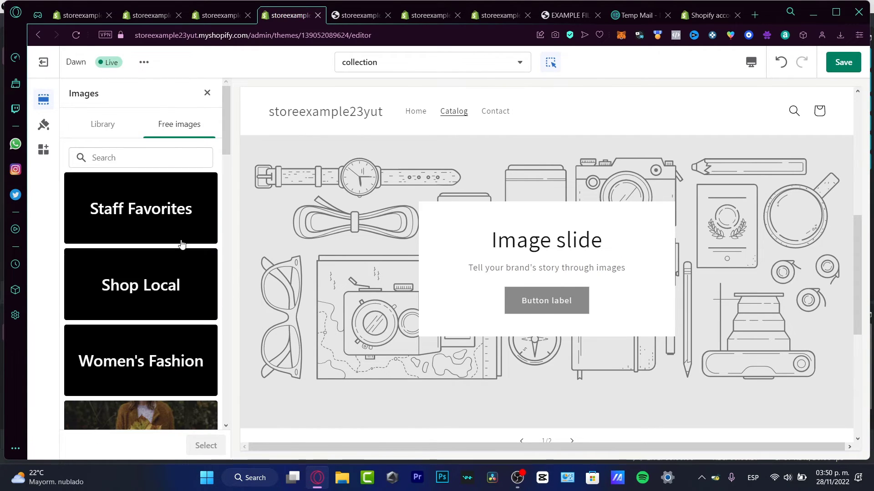
left_click(212, 195)
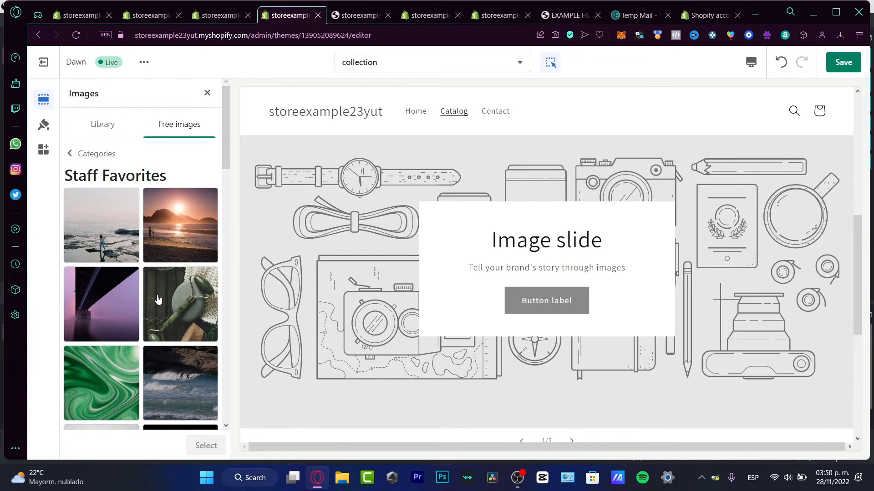
left_click(158, 299)
left_click(206, 445)
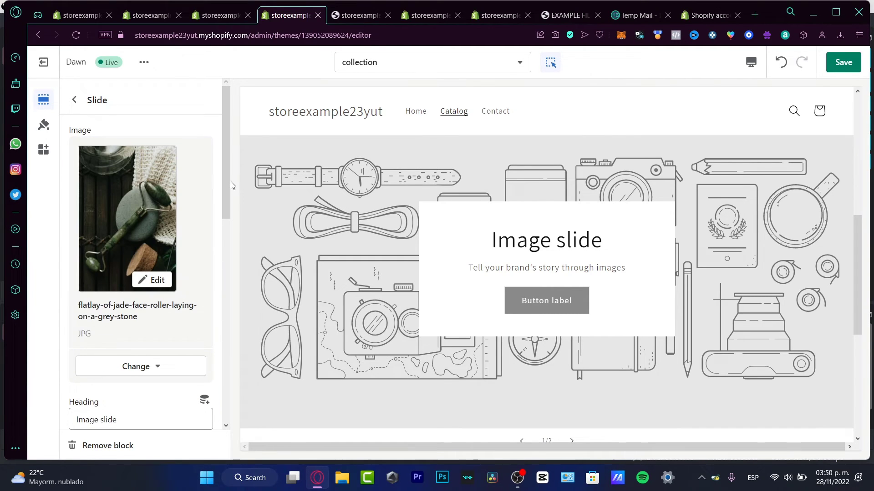
scroll(167, 323, "down", 10)
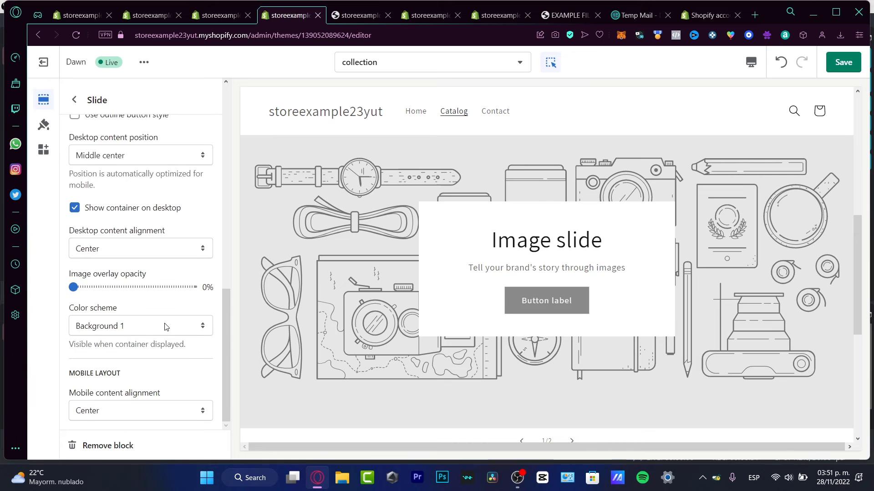
scroll(167, 326, "up", 10)
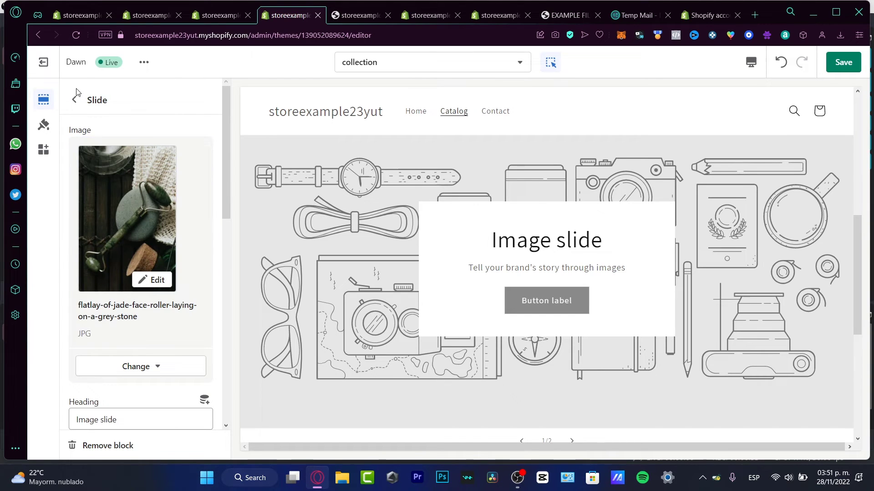
Give the first image slide the Staff Favorites silver lamp on a white table photo.
left_click(75, 100)
left_click(145, 230)
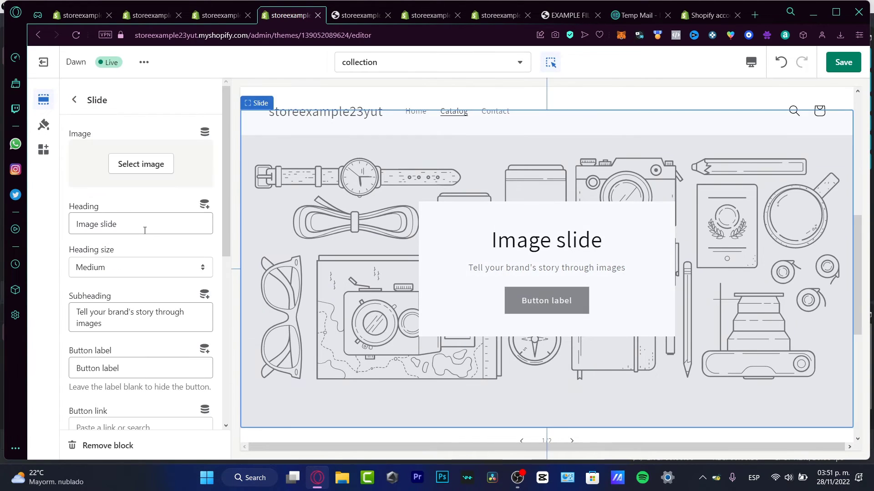
left_click(135, 161)
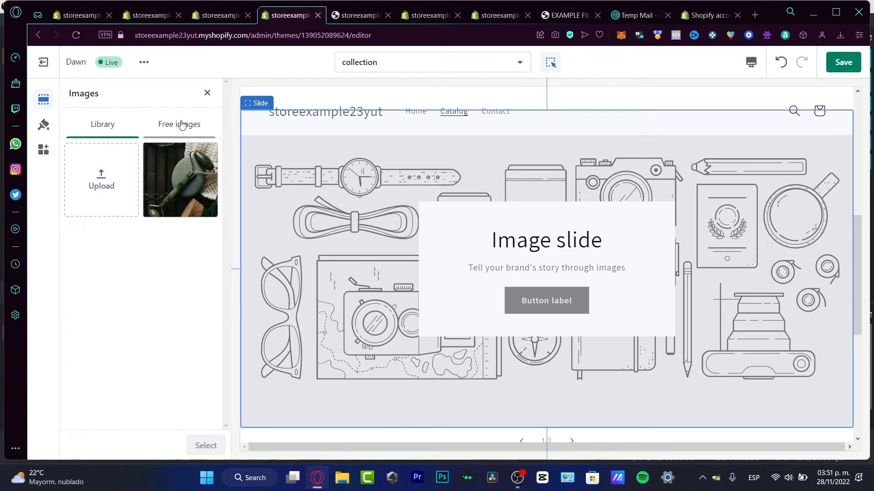
left_click(179, 122)
left_click(141, 221)
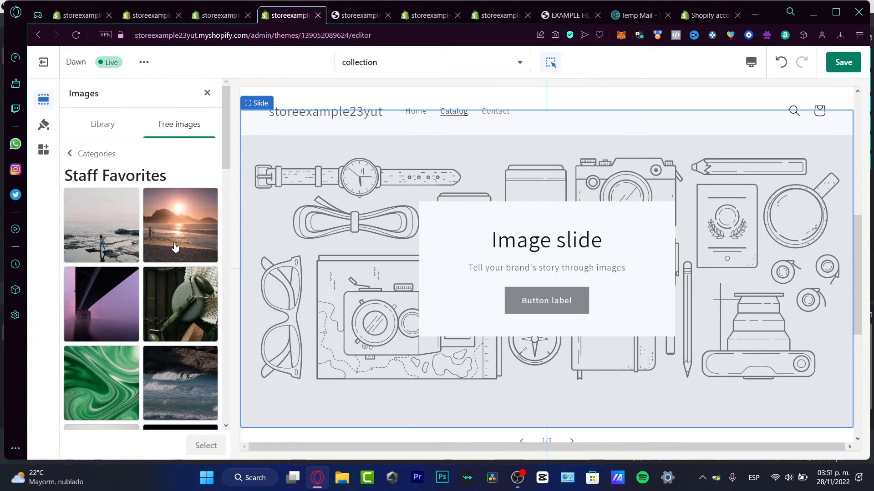
scroll(140, 309, "down", 3)
left_click(132, 313)
left_click(205, 446)
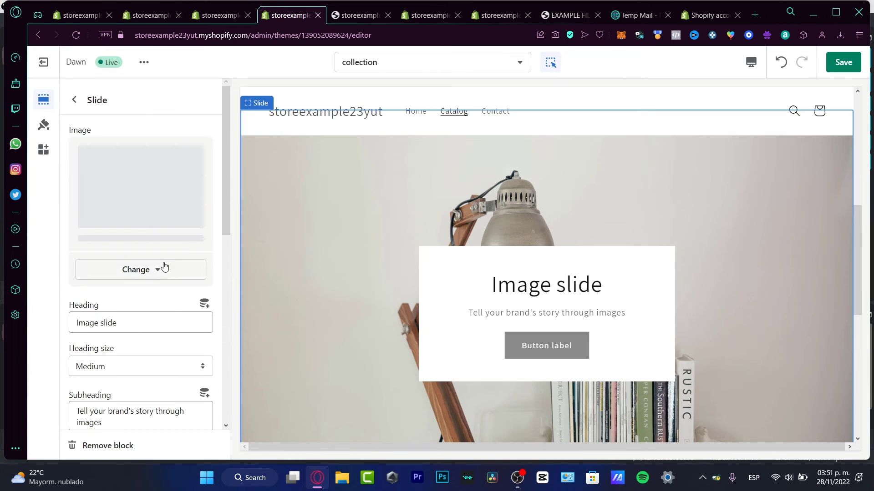
left_click_drag(228, 203, 255, 215)
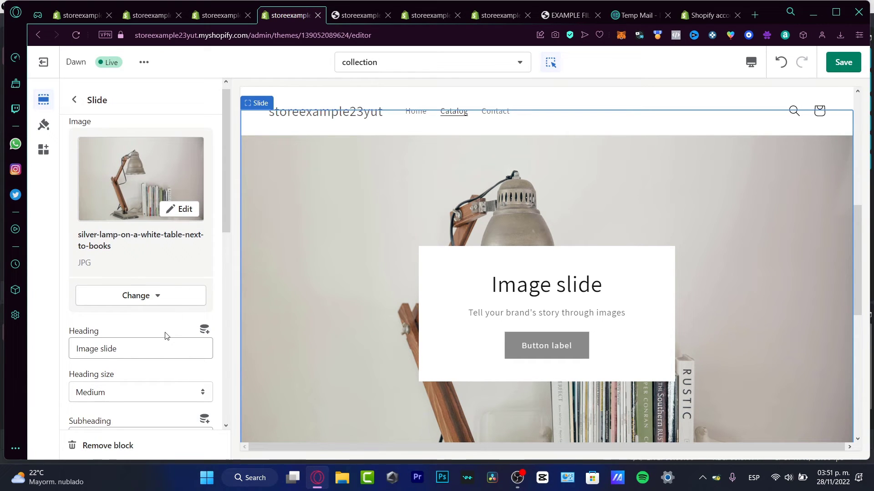
Set the slide's button text to 'Shop Now', heading 'Cyber Monday' and subheading 'Up to 70% discount'.
scroll(163, 394, "down", 4)
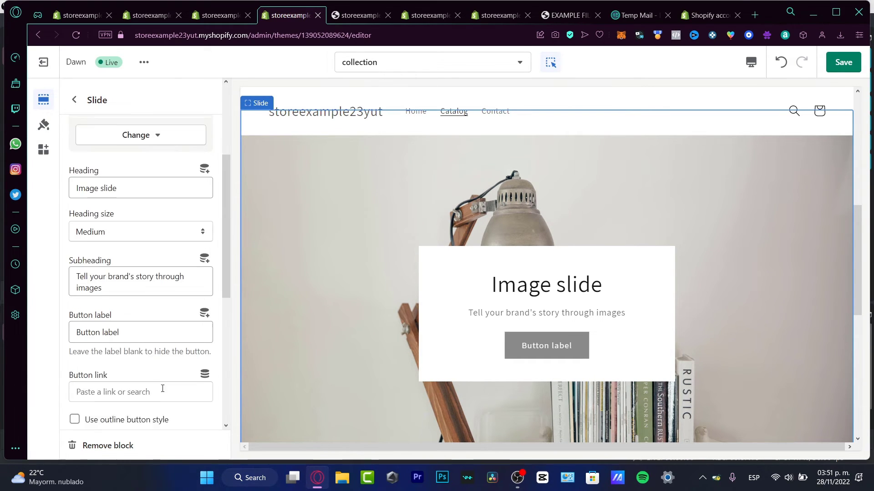
left_click(143, 326)
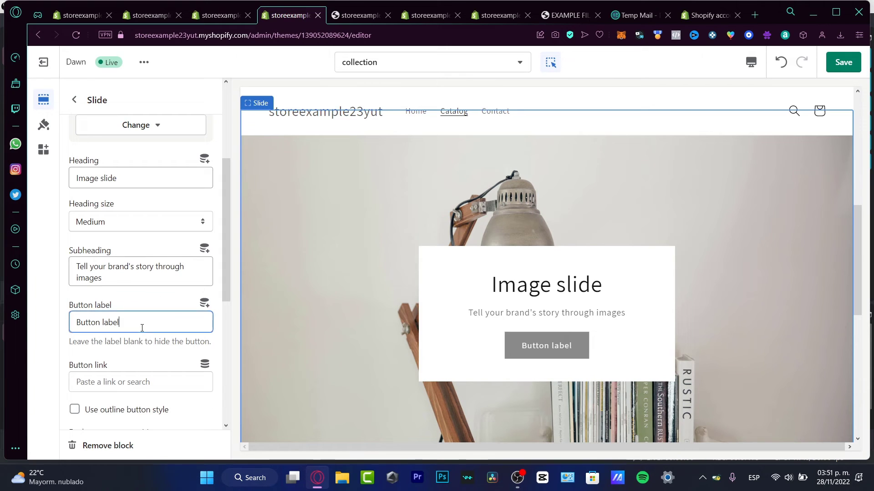
triple_click(153, 318)
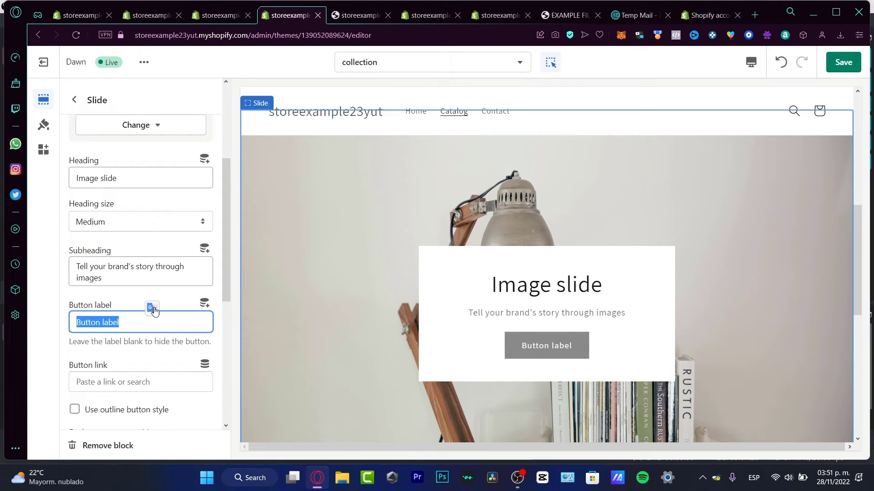
type("Shop Now")
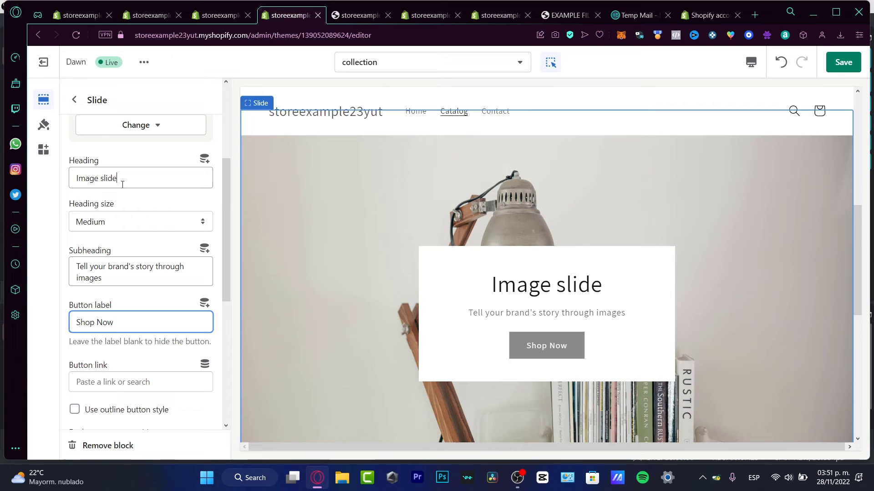
triple_click(121, 185)
type("Cy")
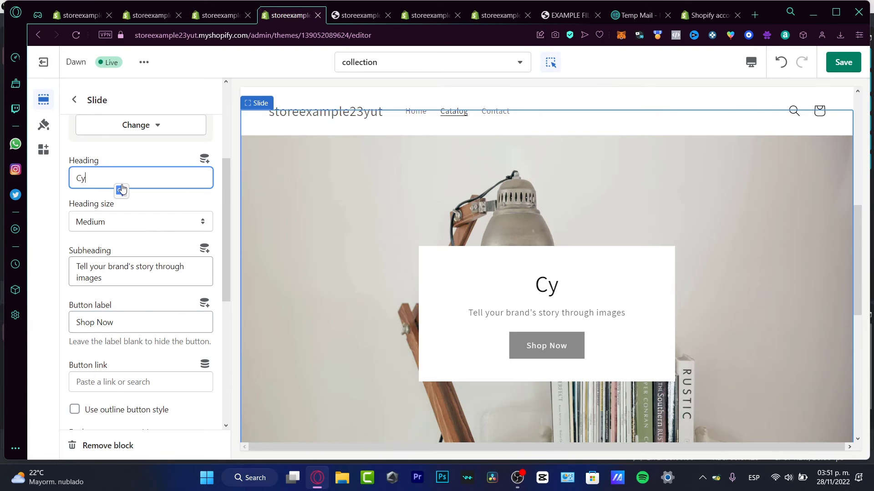
type("ber Monday")
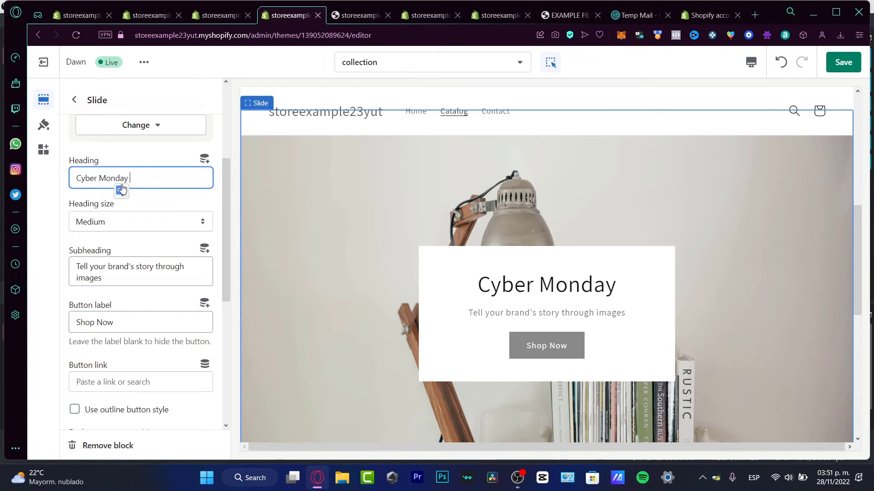
left_click(110, 277)
left_click_drag(105, 275, 74, 263)
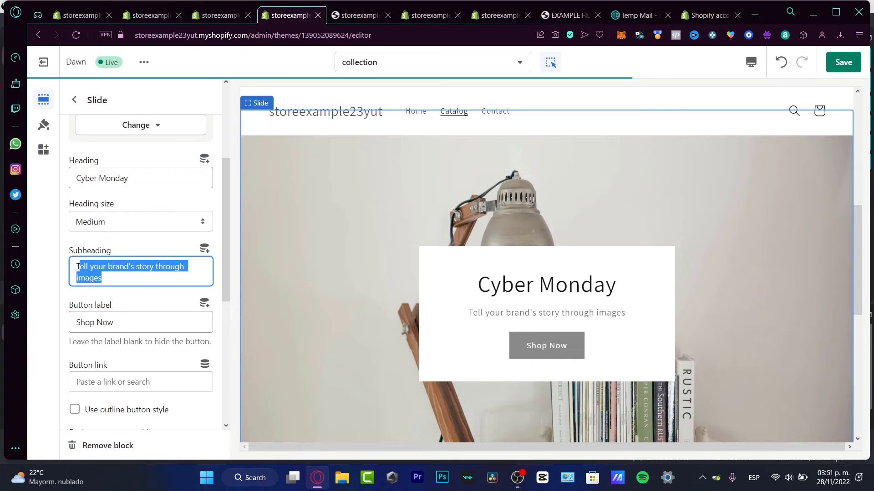
type("Up to")
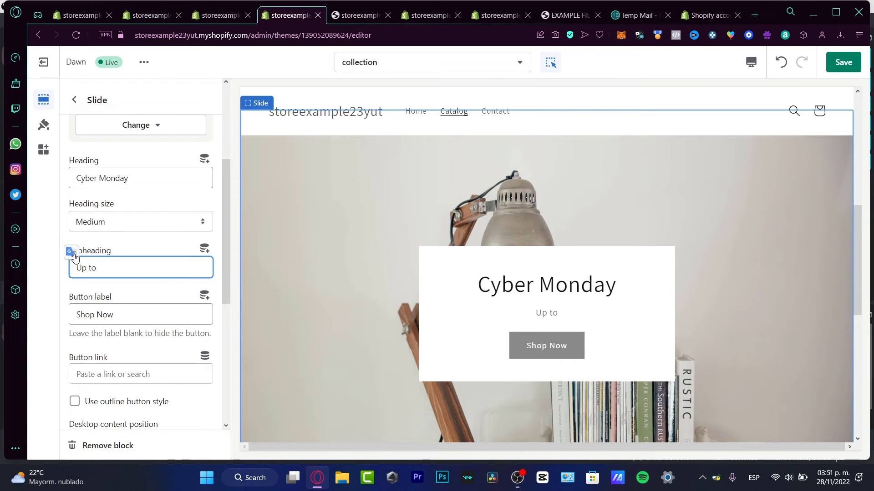
type(" 70% discount")
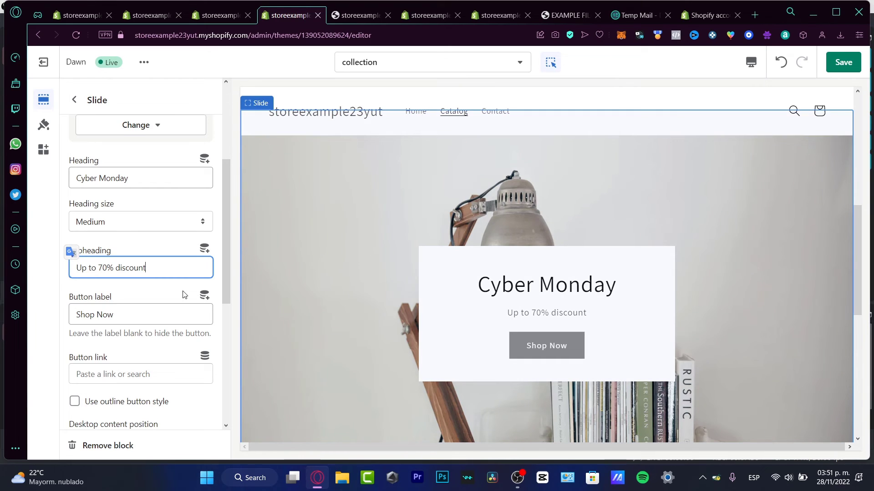
Switch the slide to the Inverse colour scheme and save the changes.
scroll(151, 314, "up", 4)
scroll(151, 314, "down", 8)
left_click(151, 325)
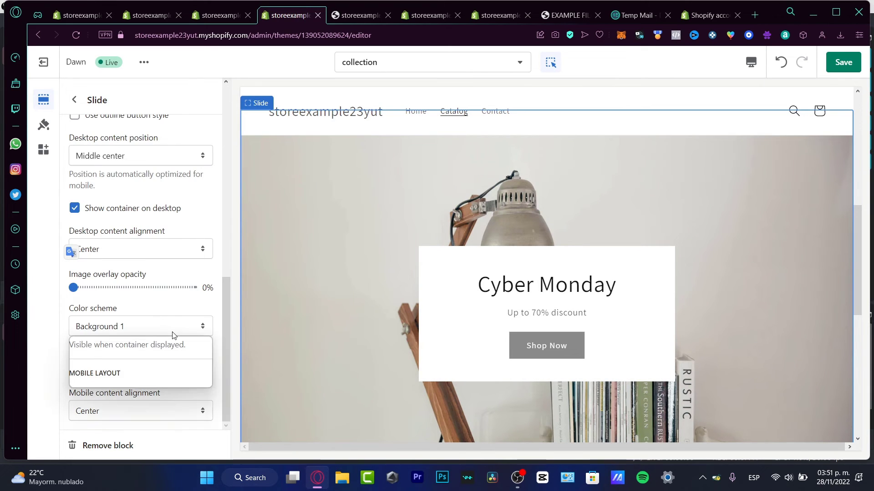
left_click(152, 382)
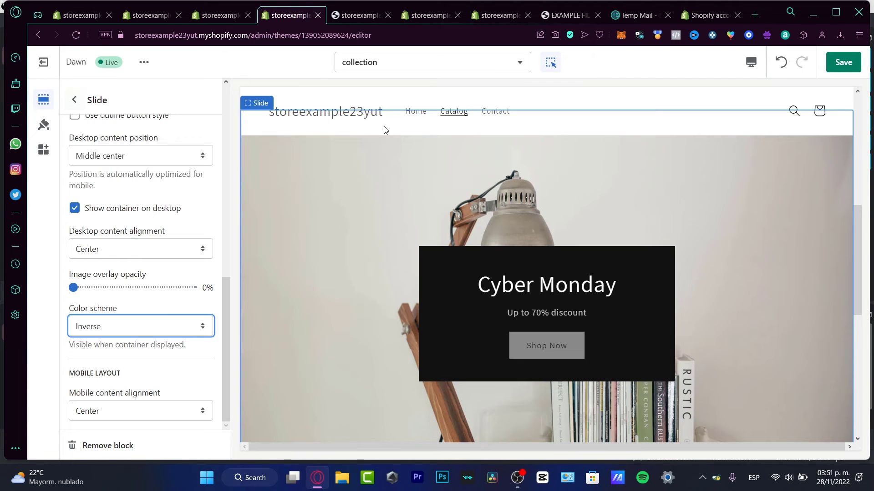
left_click(841, 67)
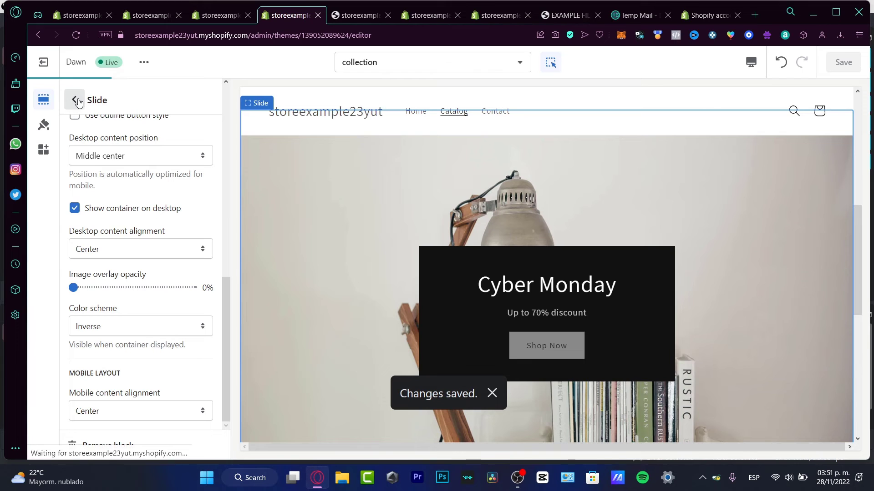
Add a third slide using the Staff Favorites beach sunset photo and save with Ctrl+S.
left_click(91, 101)
left_click(147, 268)
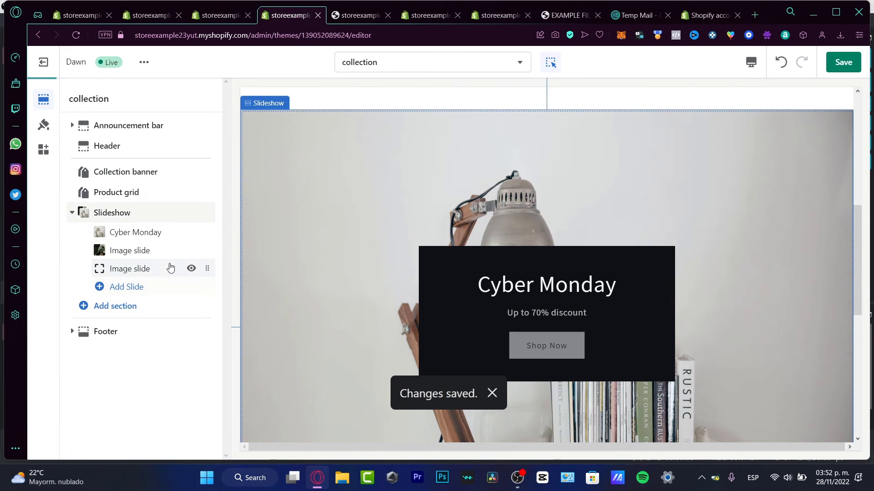
left_click(177, 268)
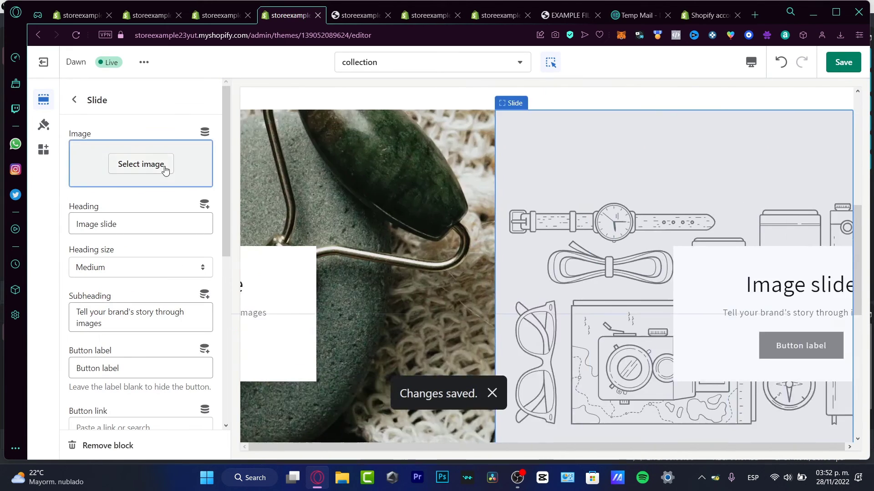
left_click(164, 167)
left_click(177, 127)
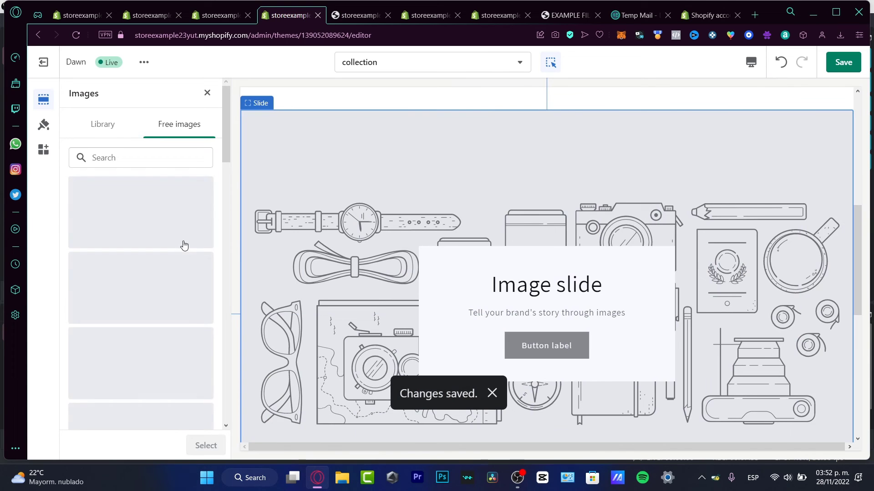
left_click(184, 218)
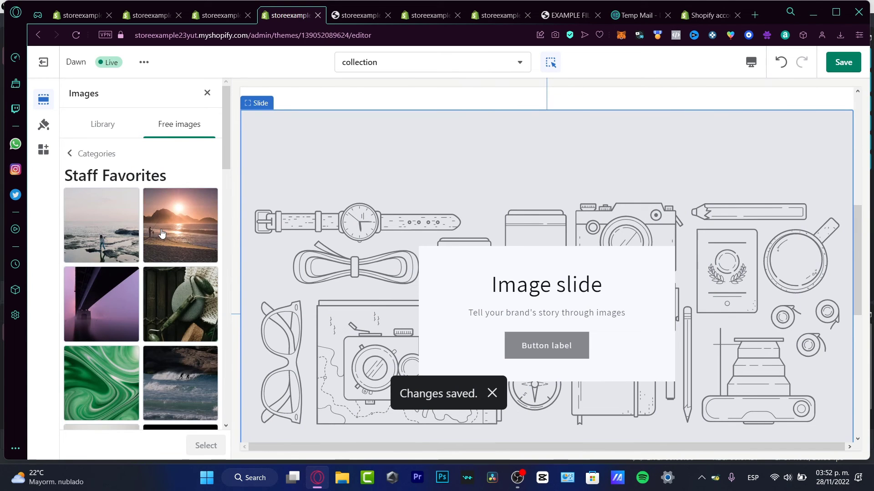
left_click(182, 246)
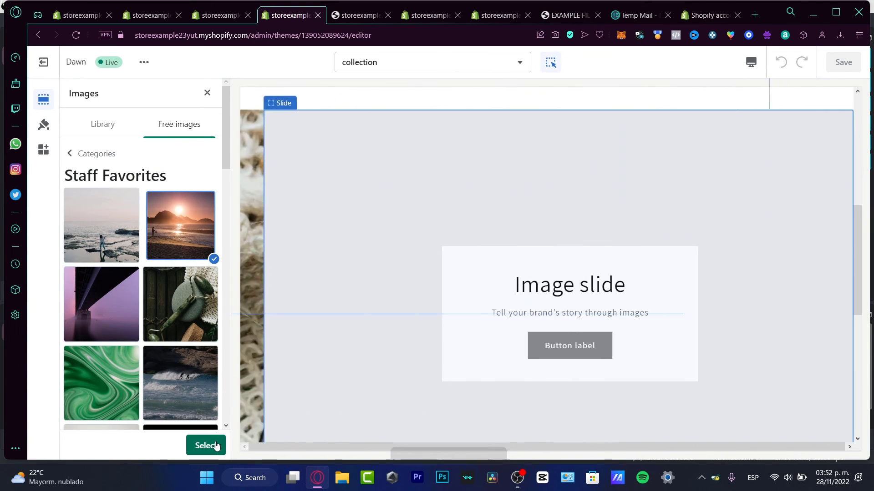
left_click(215, 446)
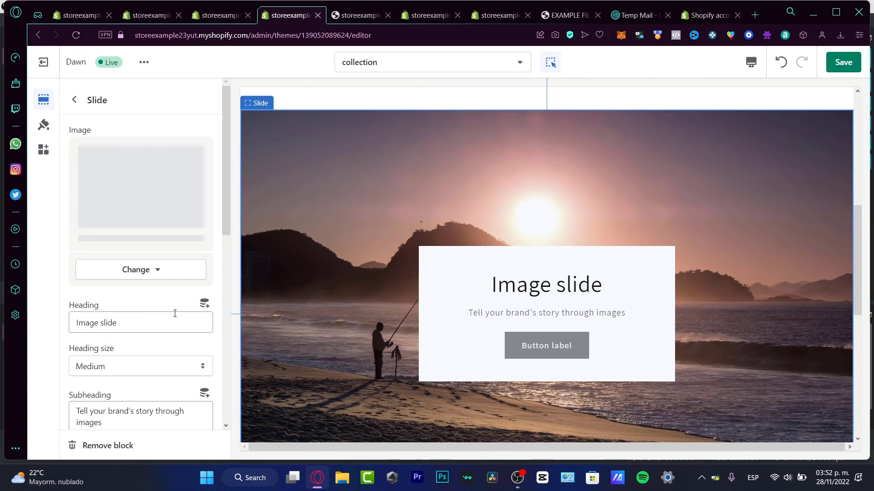
scroll(176, 316, "down", 7)
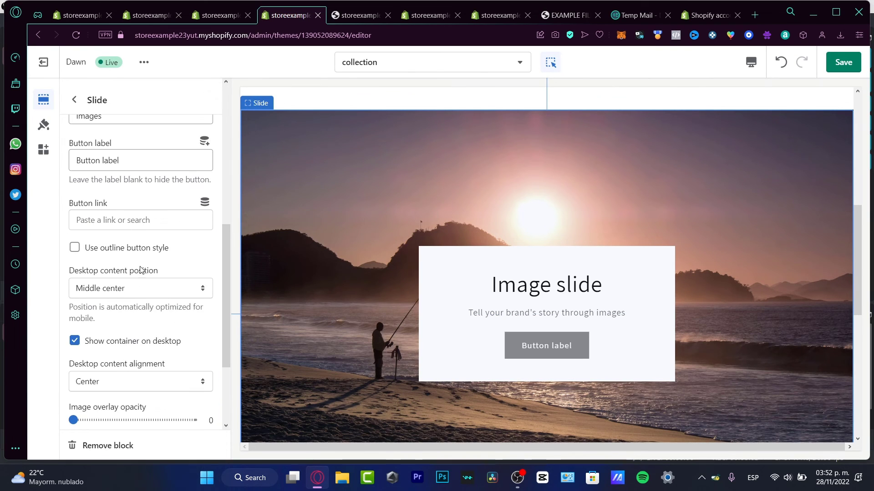
key("ctrl+s")
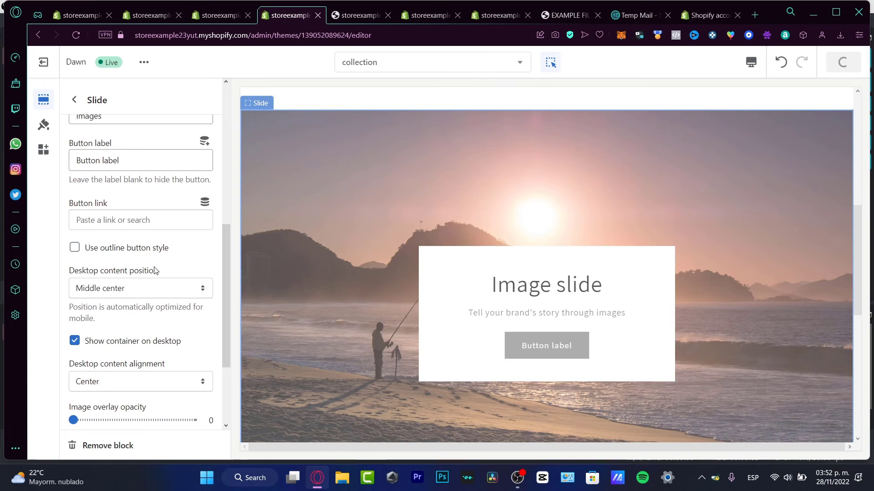
scroll(155, 271, "down", 3)
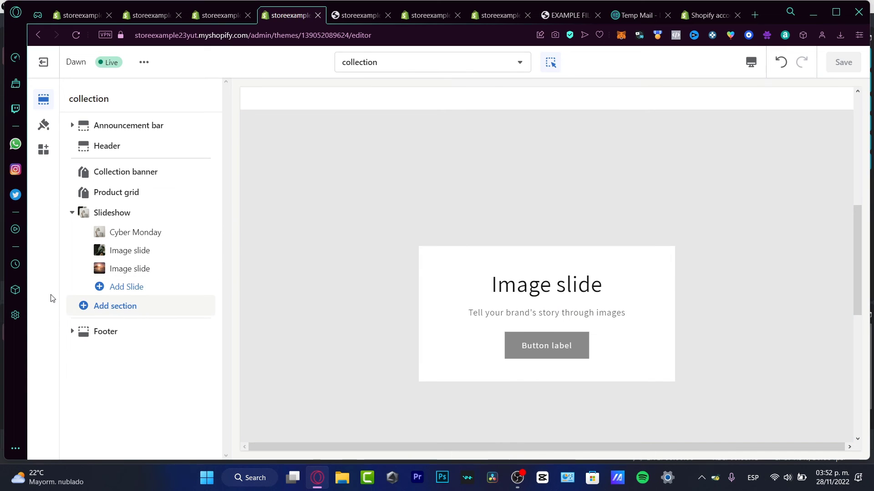
Preview the catalog page at Mobile size and move down past the product grid.
left_click(750, 63)
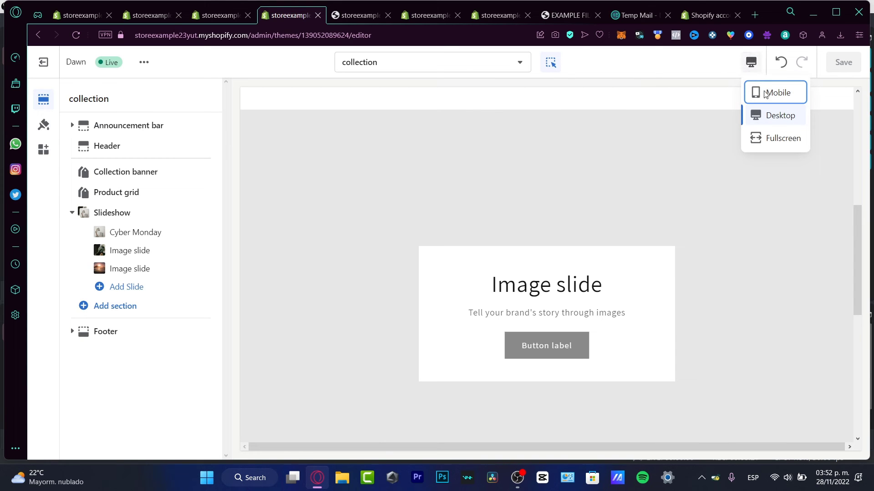
left_click(799, 96)
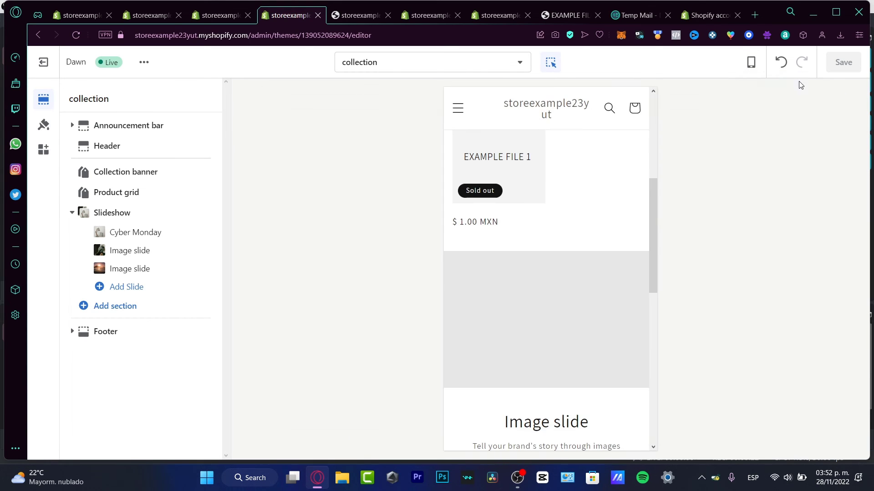
left_click(647, 211)
left_click_drag(654, 210, 675, 255)
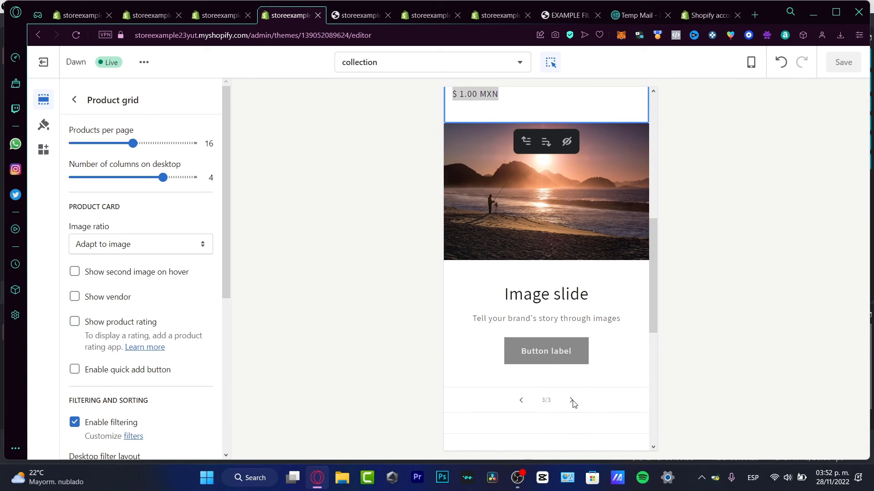
Cycle the mobile Slideshow through slides 1/3 to 3/3 repeatedly, ending on Cyber Monday.
left_click(521, 401)
left_click(521, 400)
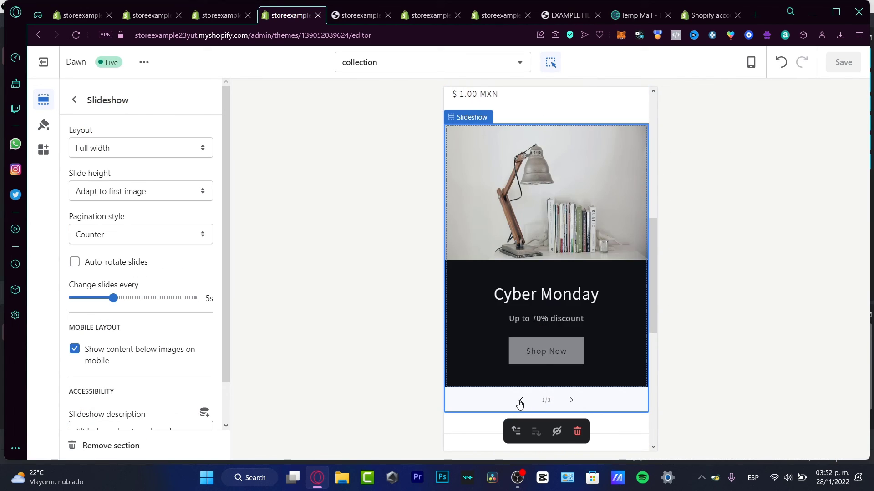
left_click(520, 400)
left_click(572, 400)
left_click(572, 405)
left_click(573, 405)
left_click(573, 405)
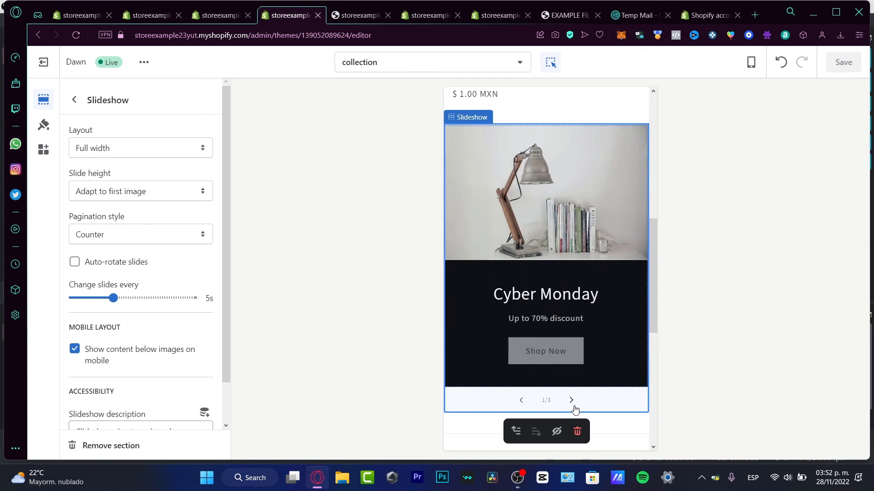
left_click(573, 406)
left_click(572, 403)
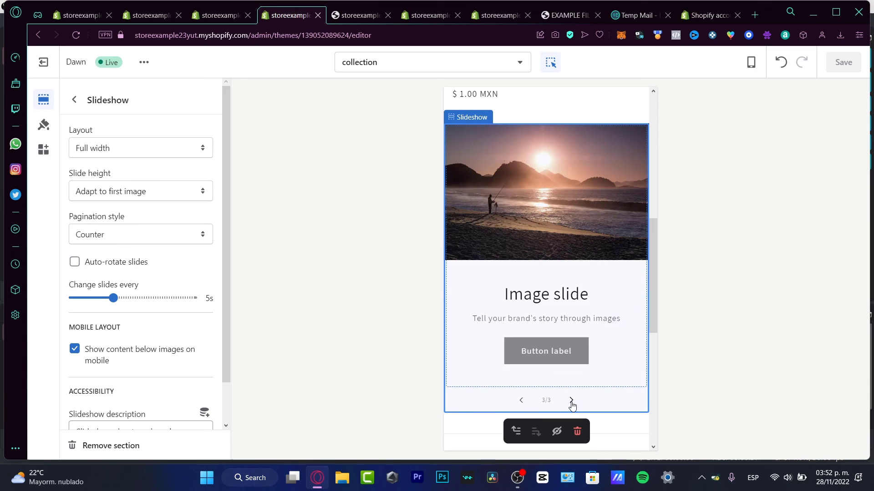
left_click(572, 404)
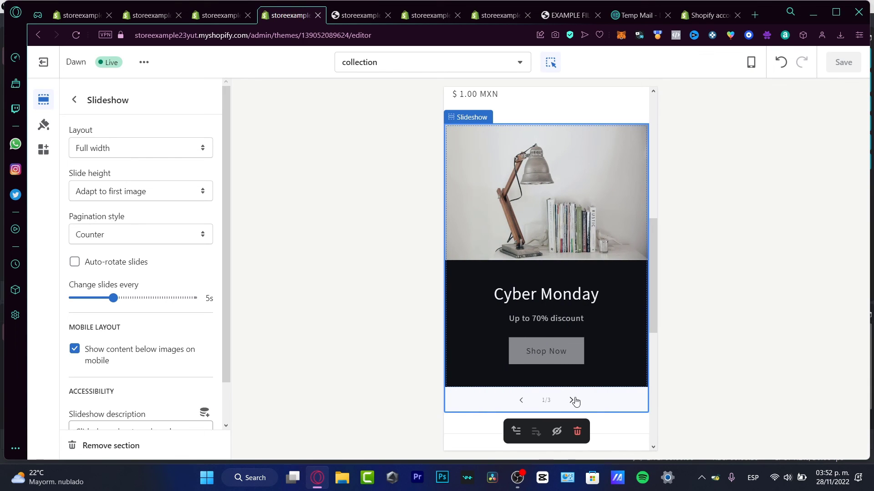
left_click(572, 402)
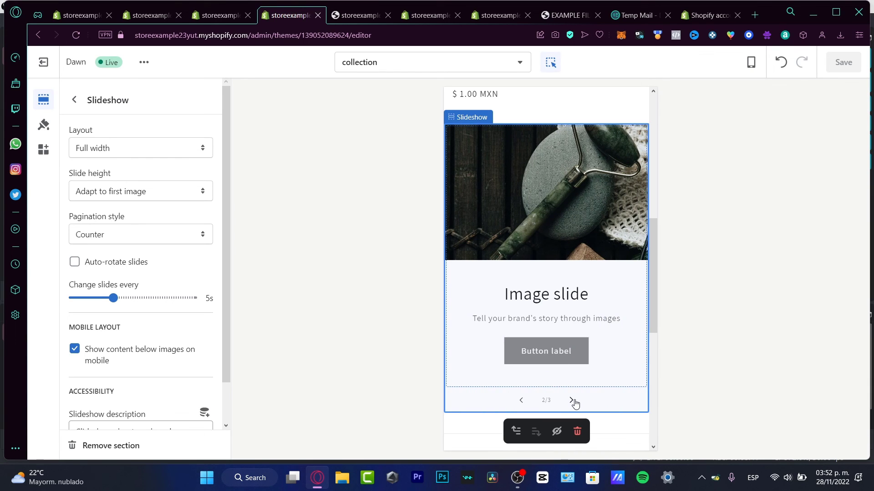
left_click(571, 400)
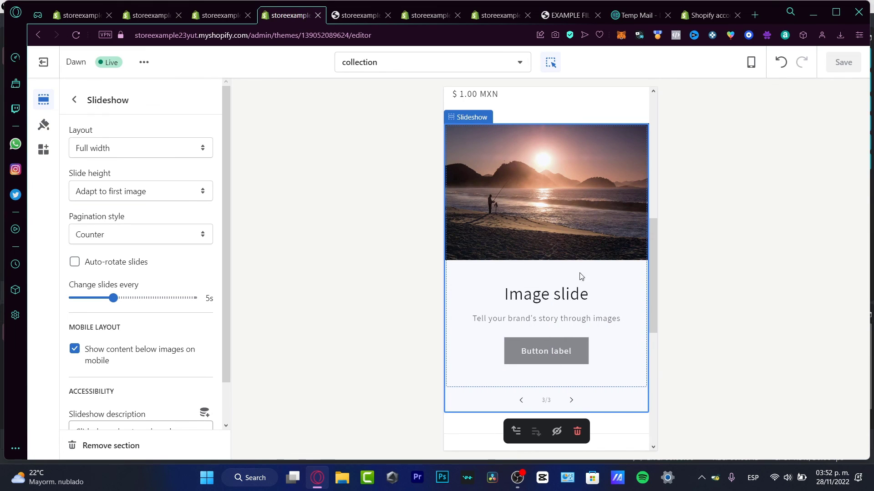
left_click(572, 404)
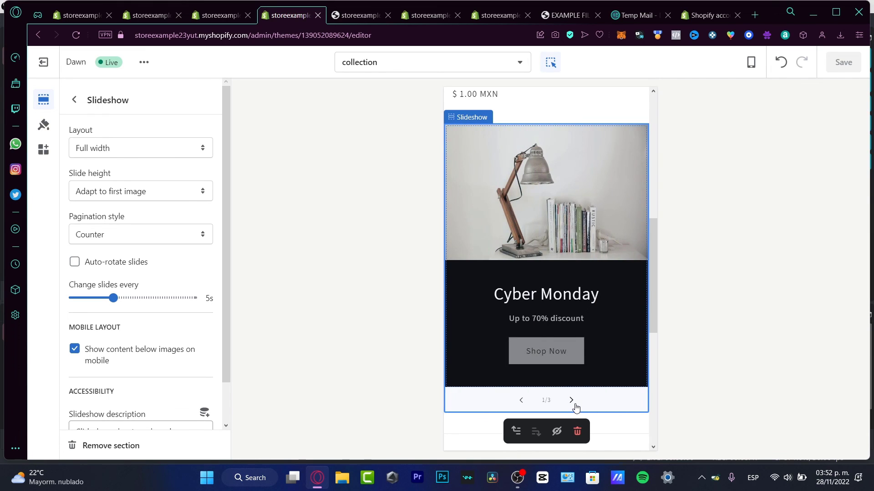